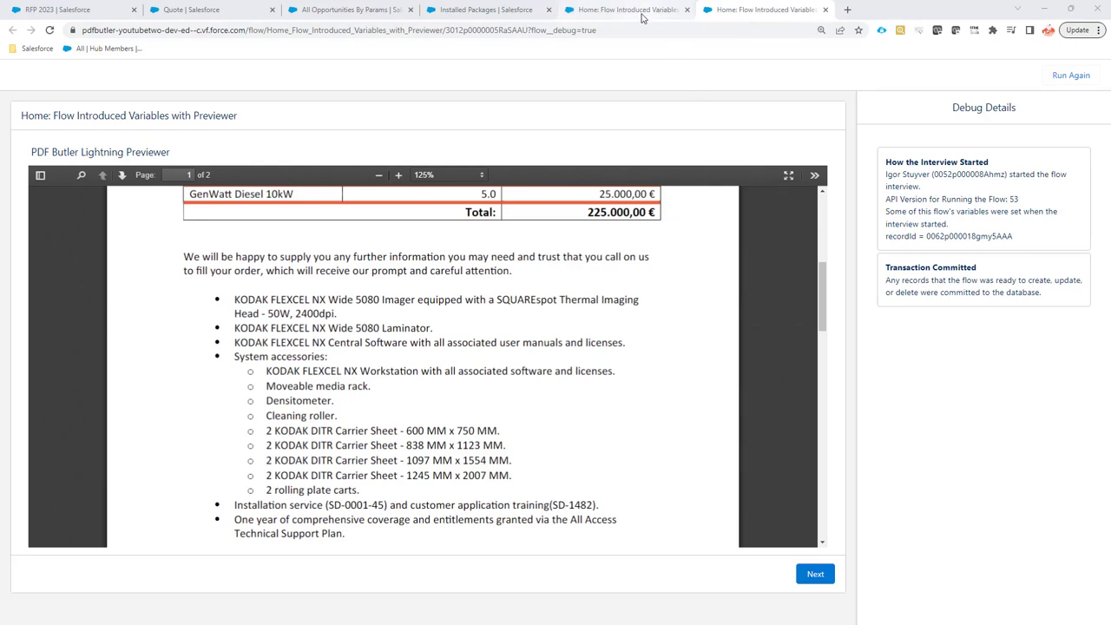
- Close the debug preview tab to return to the 'Flow Introduced Variables with Previewer' canvas
click(824, 10)
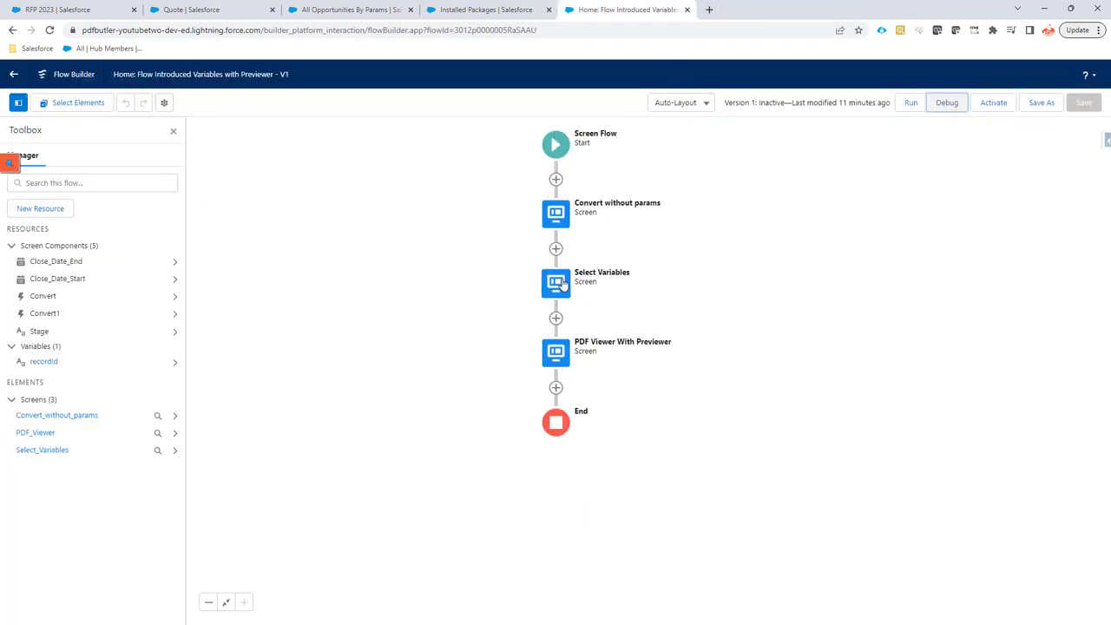
- Open the Select Variables screen and review its Stage, Close Date Start and Close Date End inputs
double_click(560, 284)
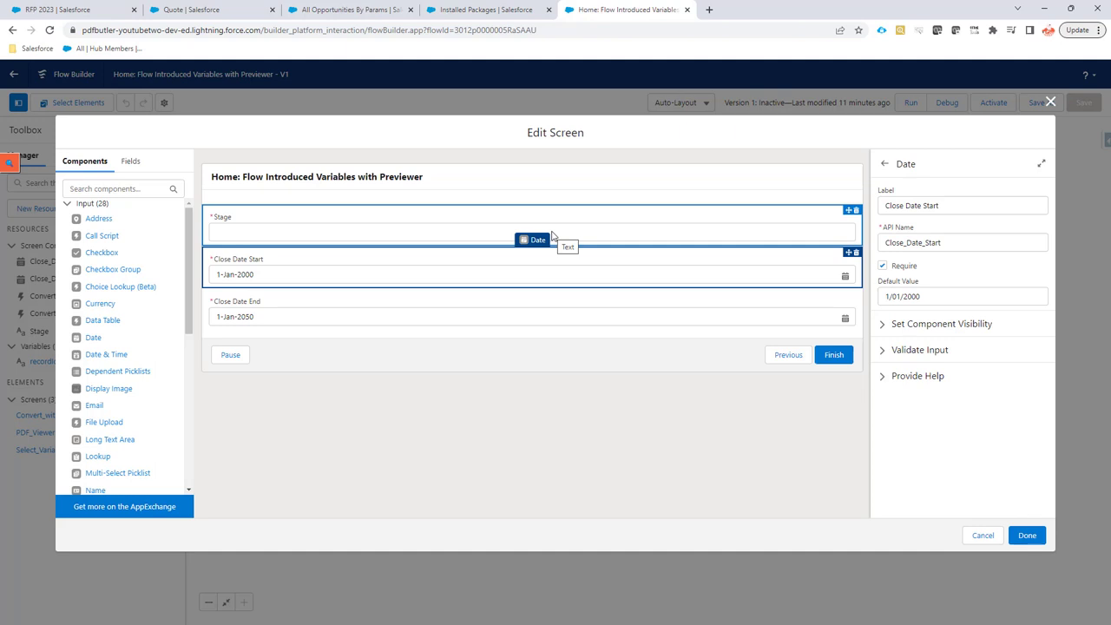
click(413, 237)
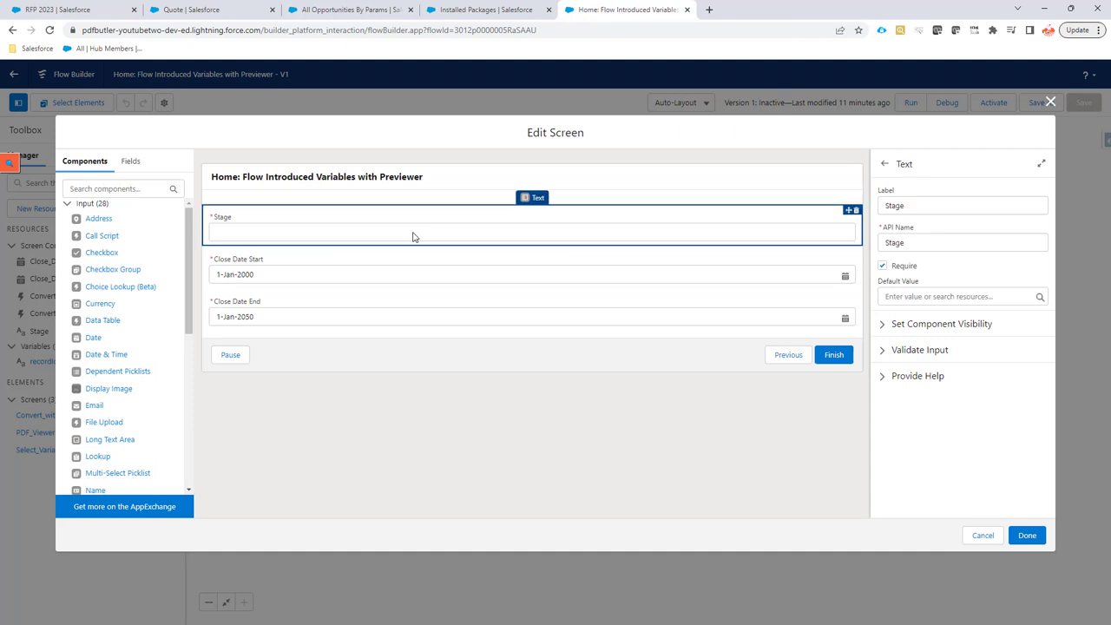
click(367, 278)
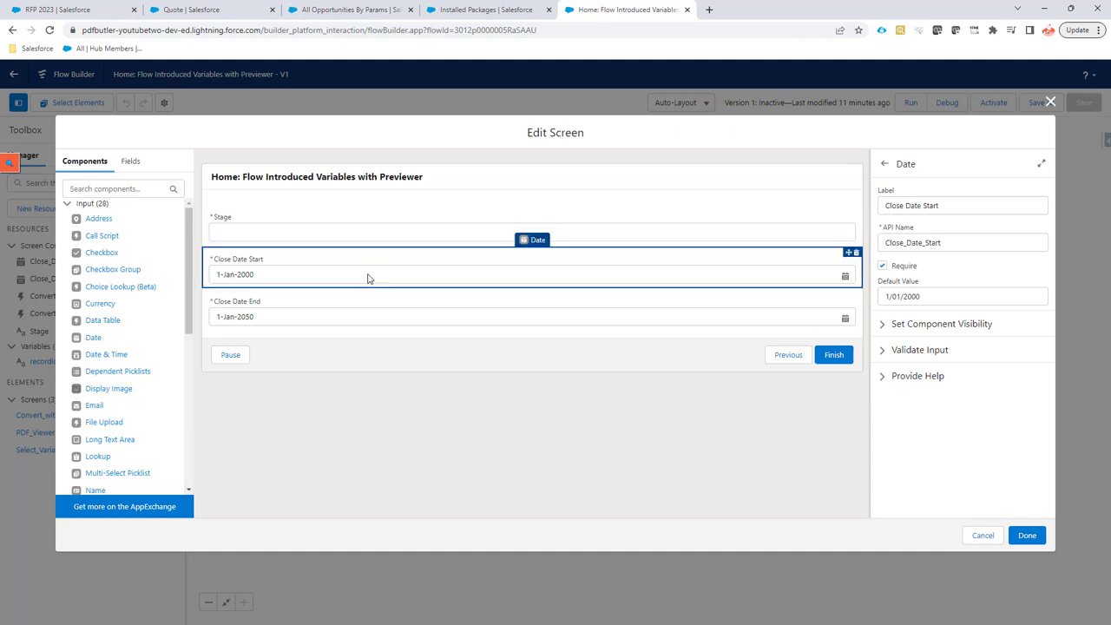
click(280, 308)
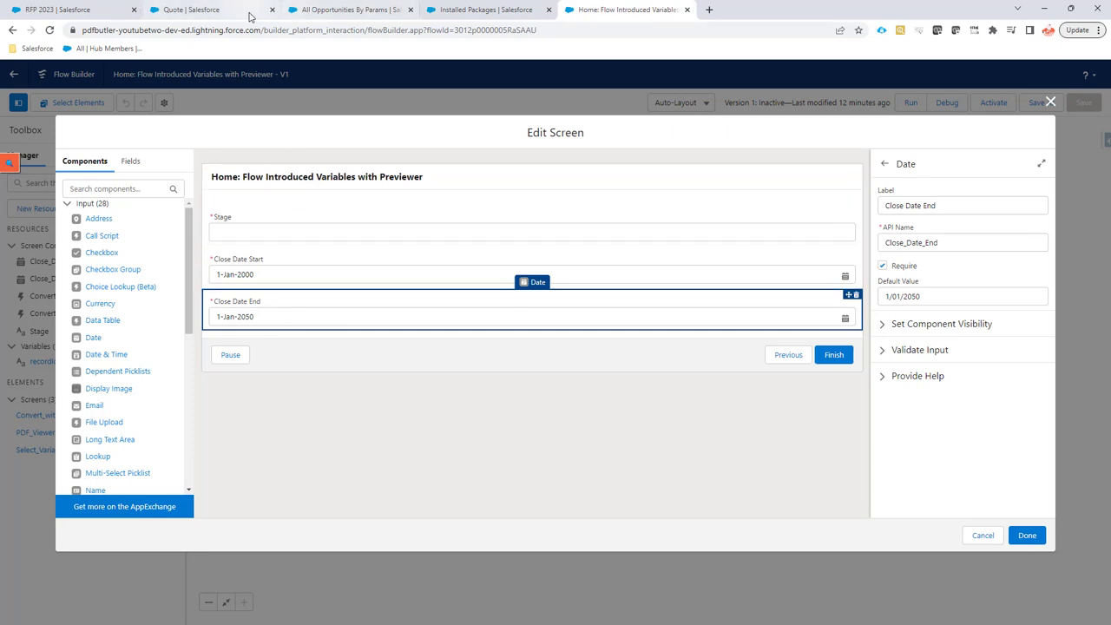
click(342, 10)
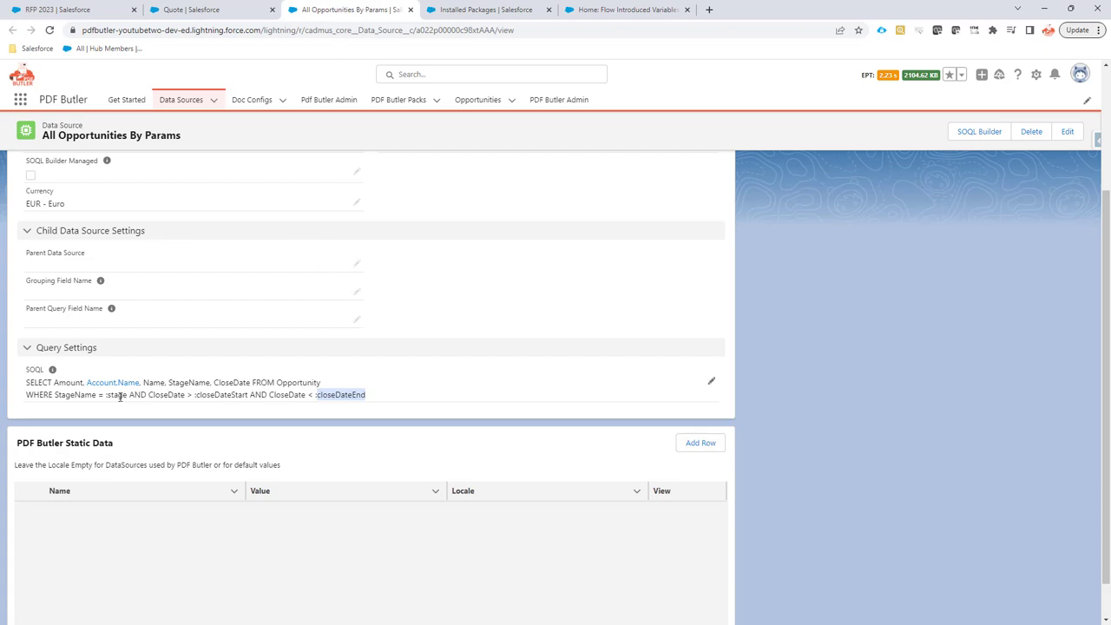
drag(106, 395, 128, 395)
drag(196, 396, 246, 395)
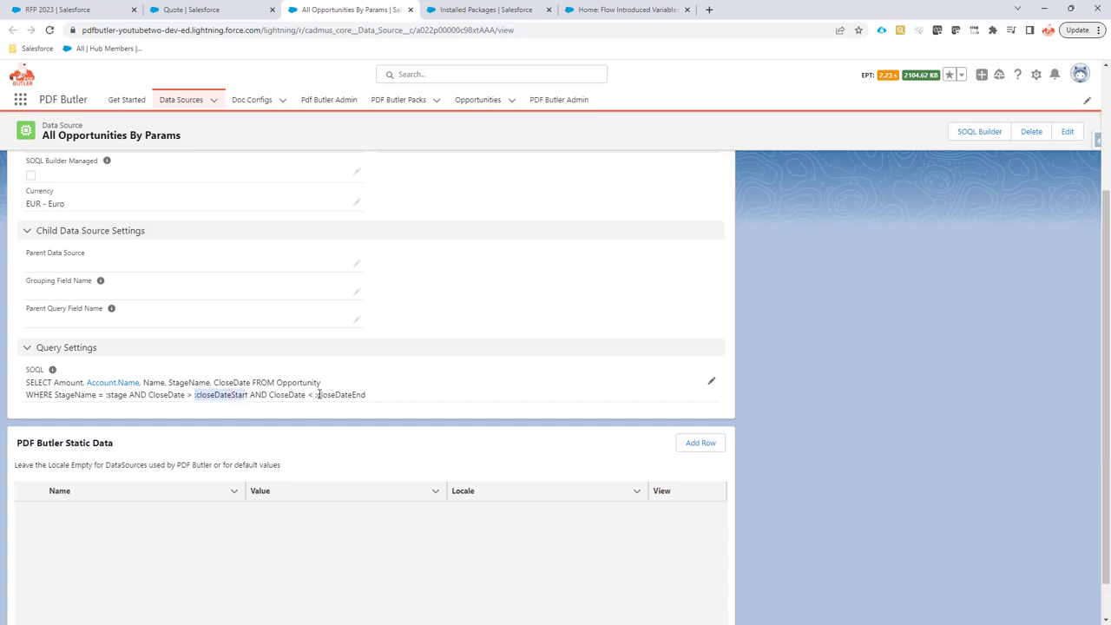
drag(316, 395, 368, 395)
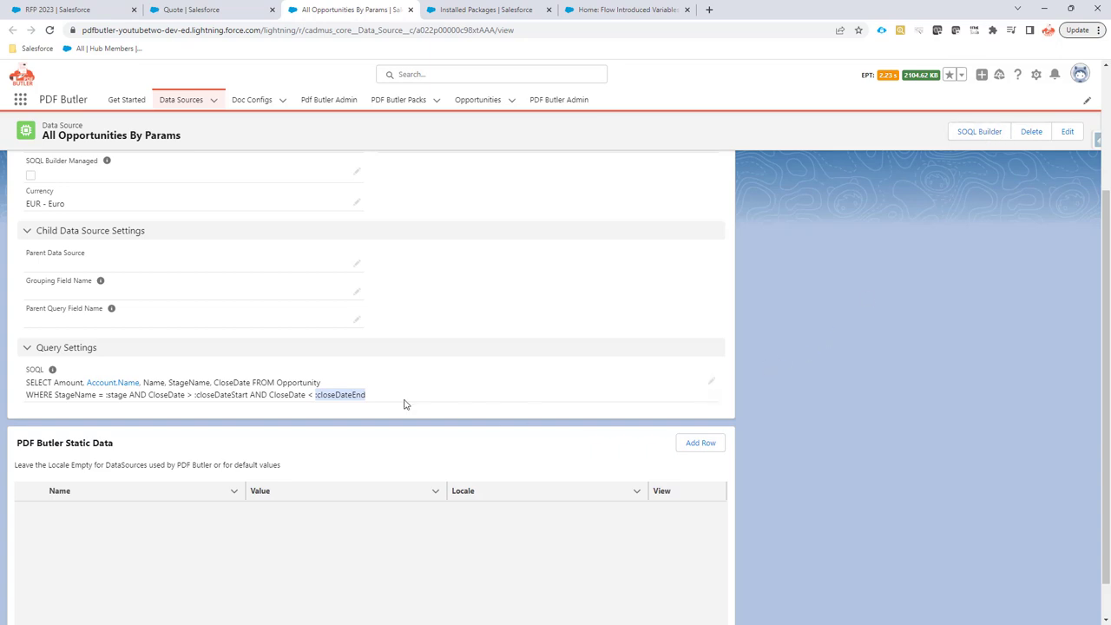
click(711, 385)
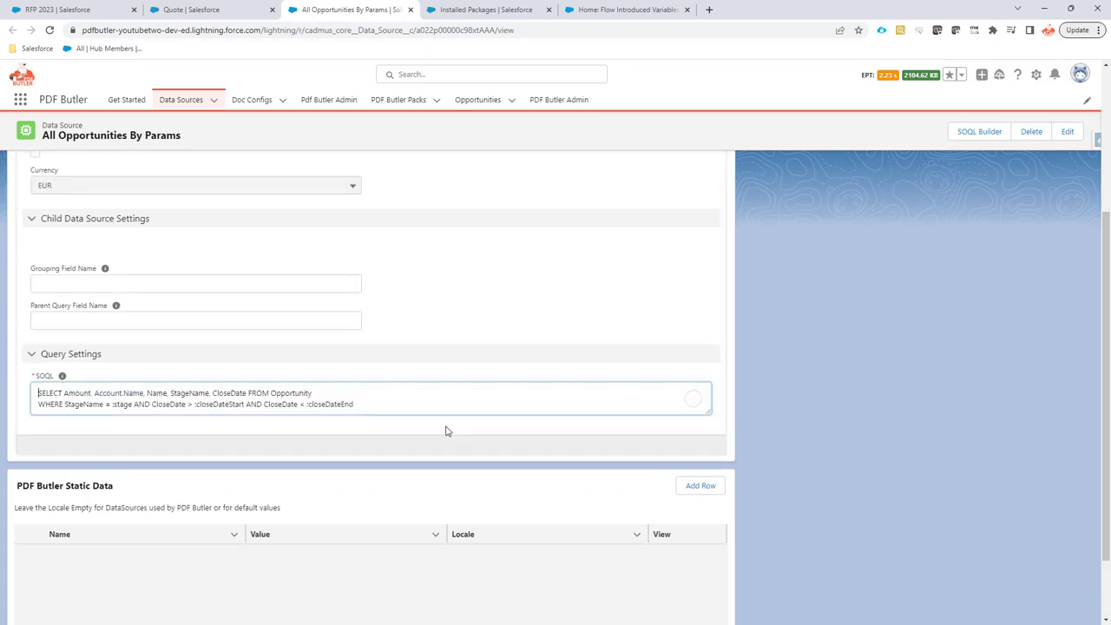
double_click(330, 413)
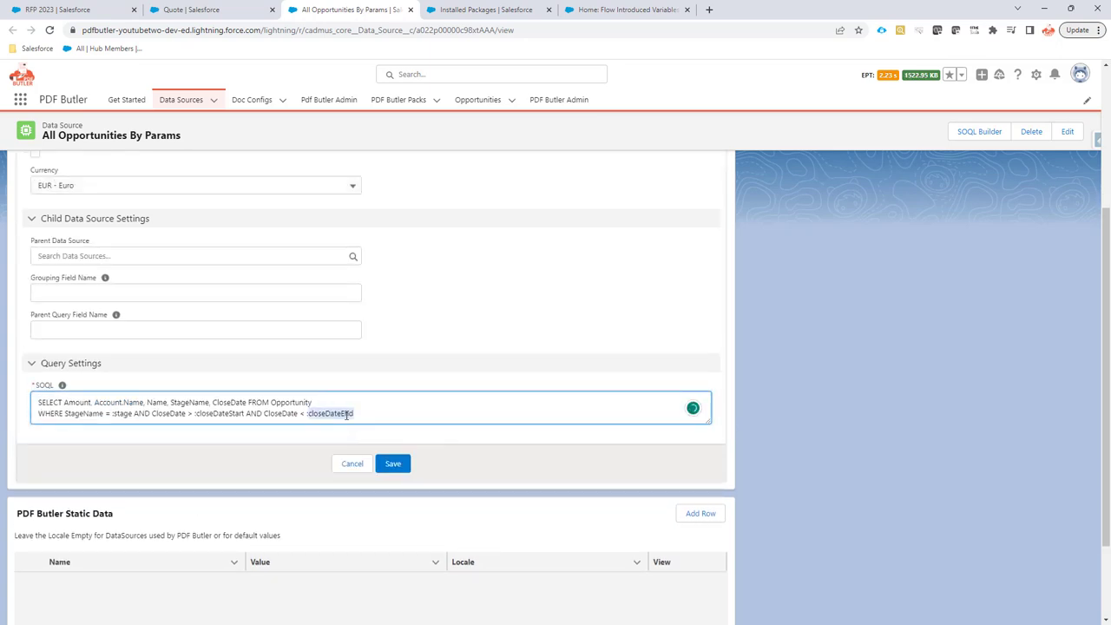
click(352, 465)
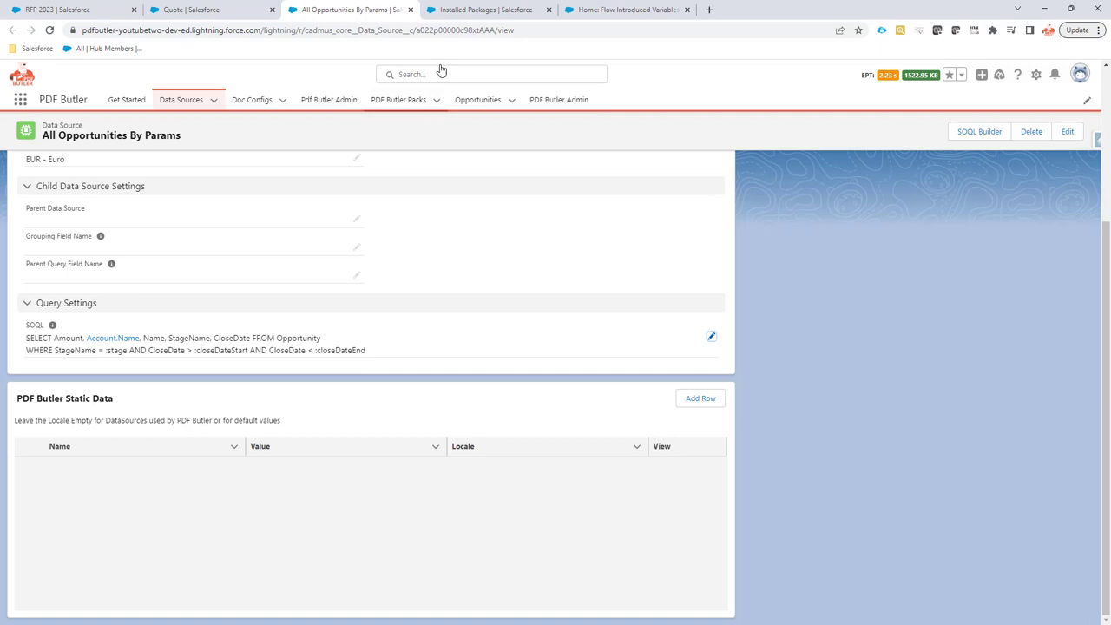
click(587, 15)
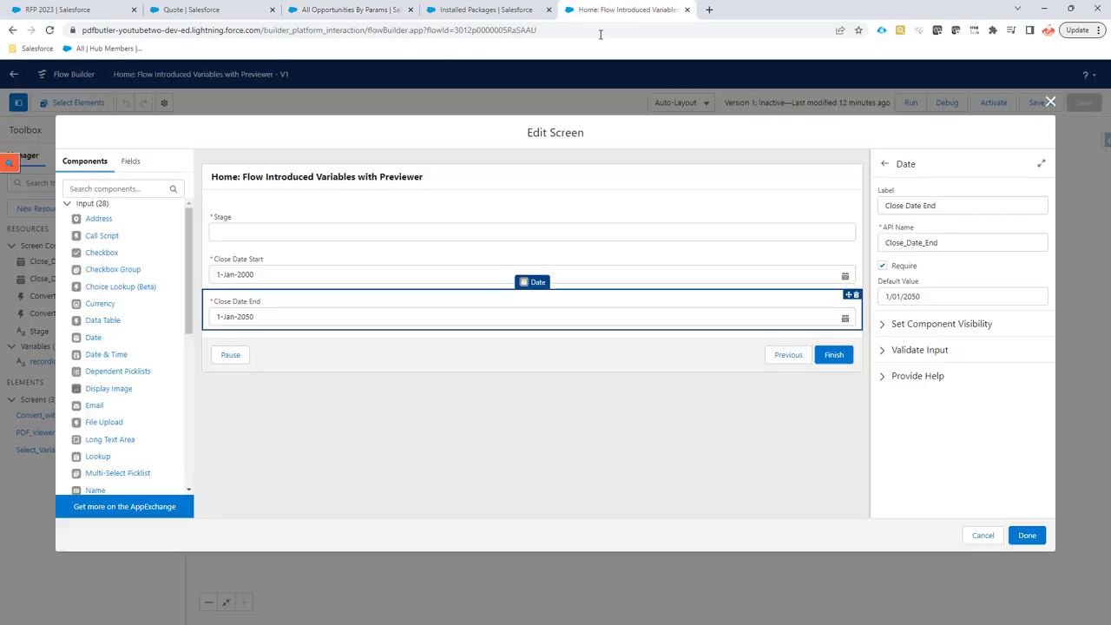
- Cancel Select Variables and inspect PDF Viewer With Previewer's PDFButler_LightningConvert recordId and docConfigId
click(990, 536)
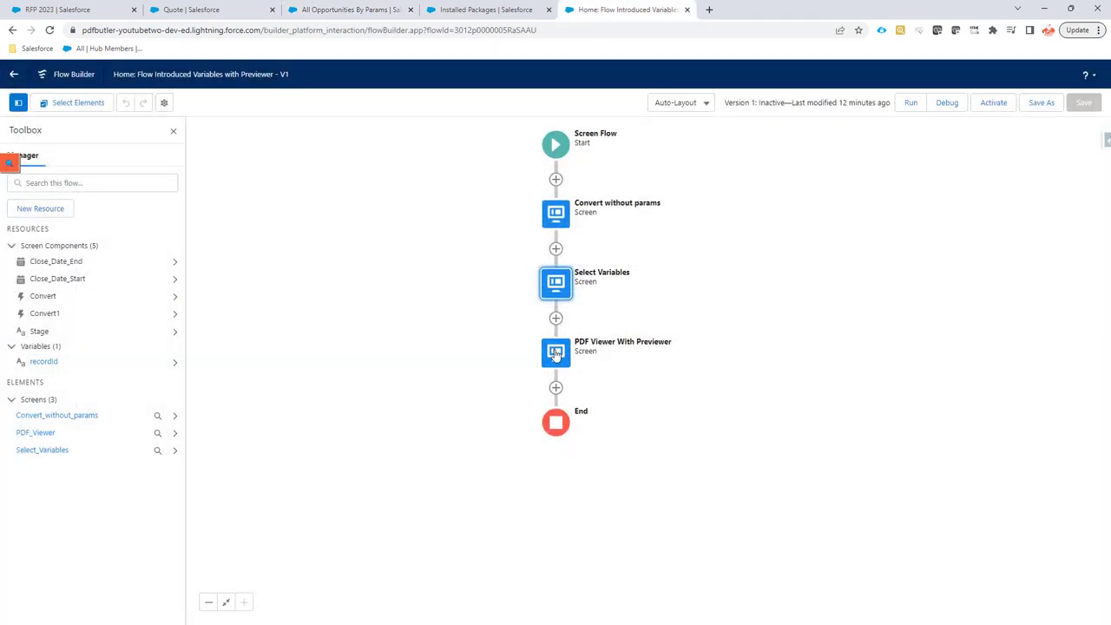
double_click(566, 346)
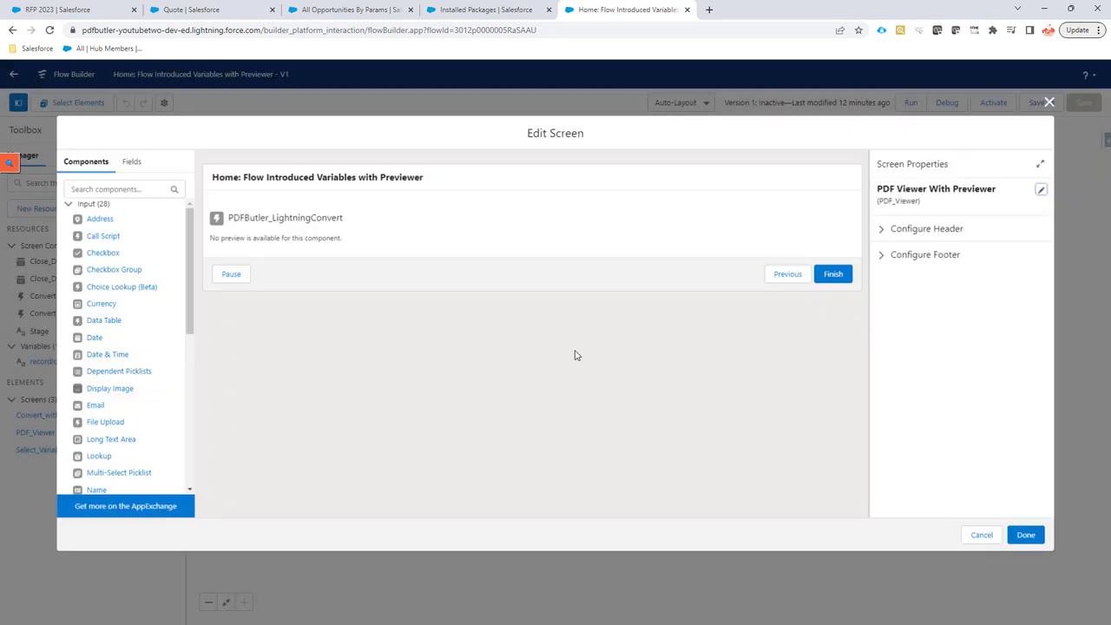
click(352, 228)
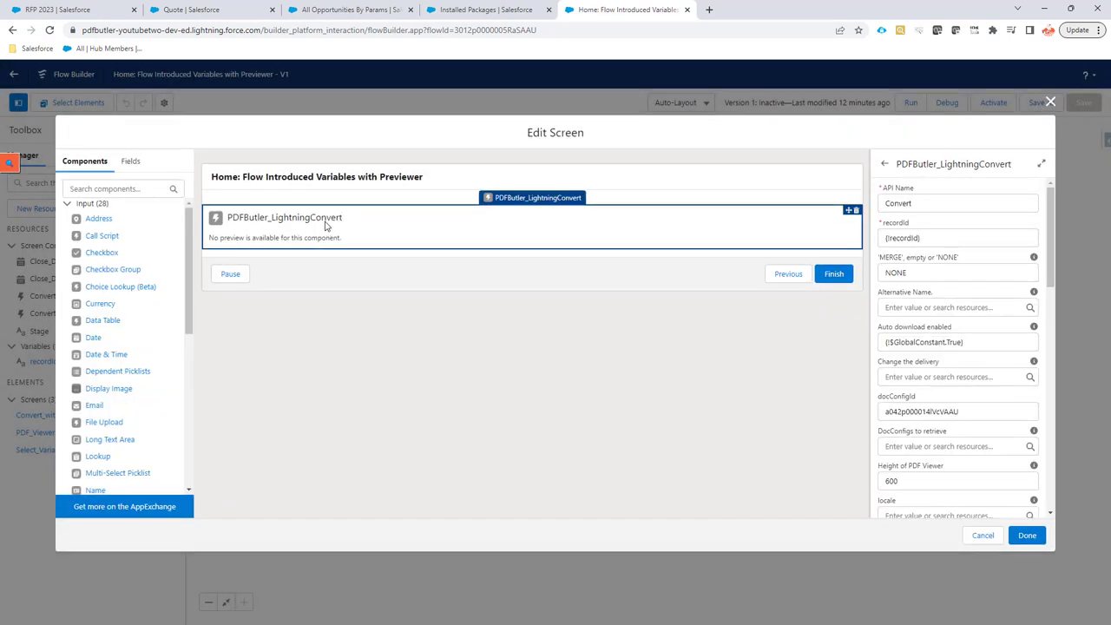
click(959, 239)
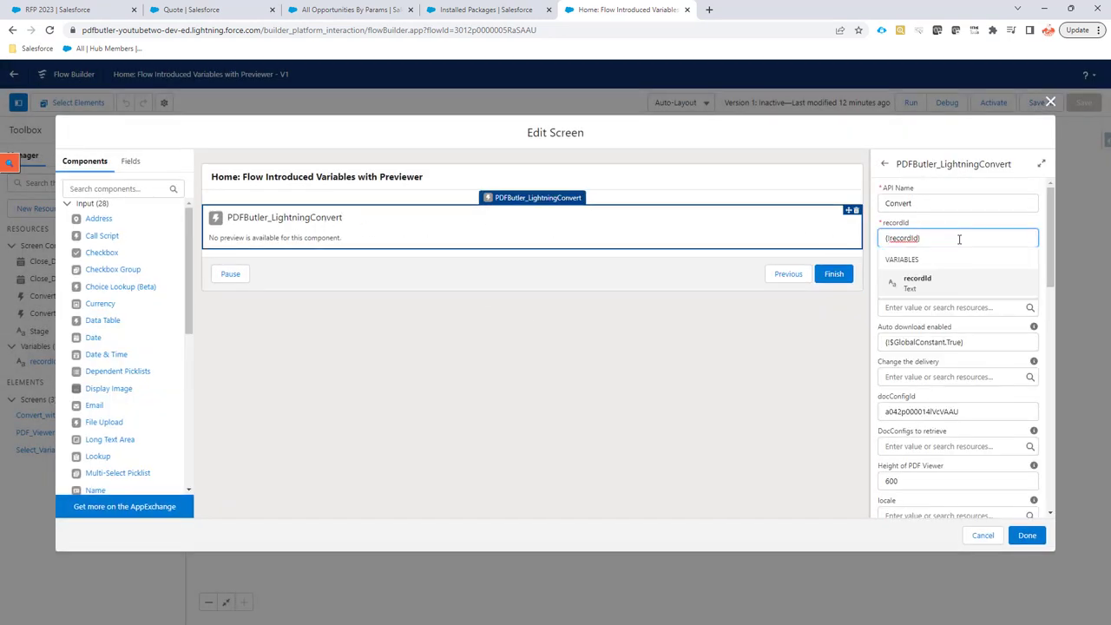
click(969, 413)
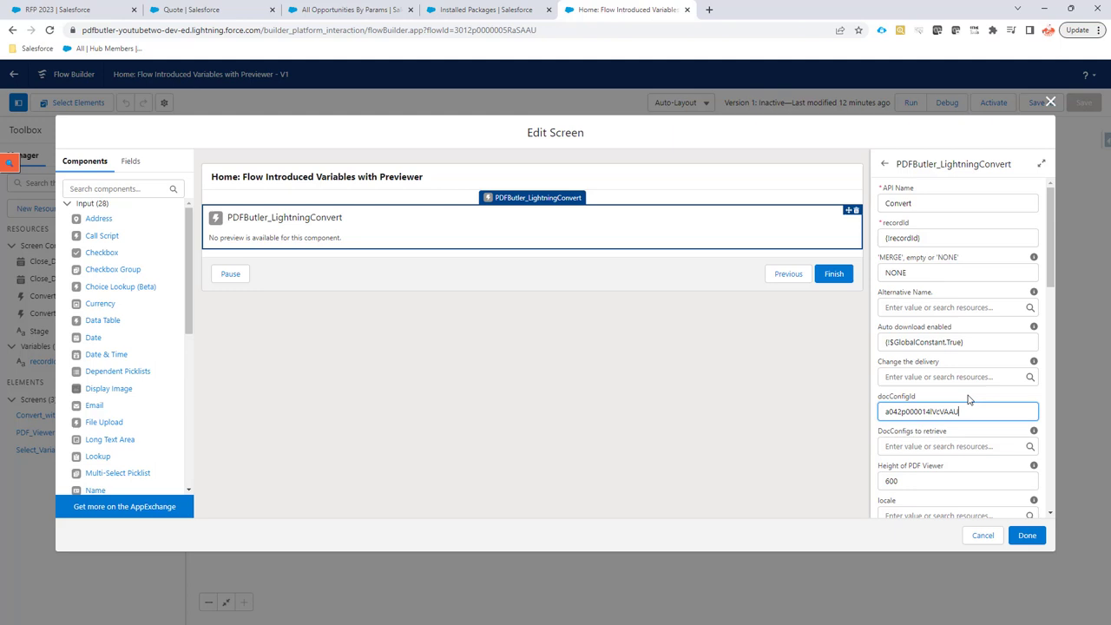
- Check the converter's first parameter name, stage, and its type setting
scroll(966, 347, down, 3)
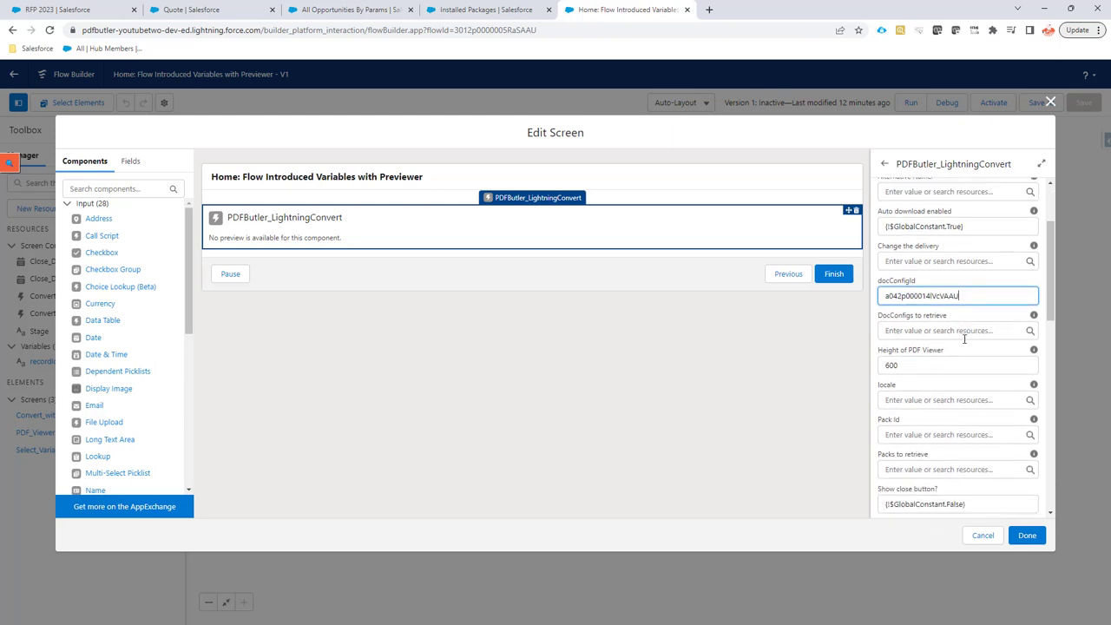
scroll(964, 339, down, 3)
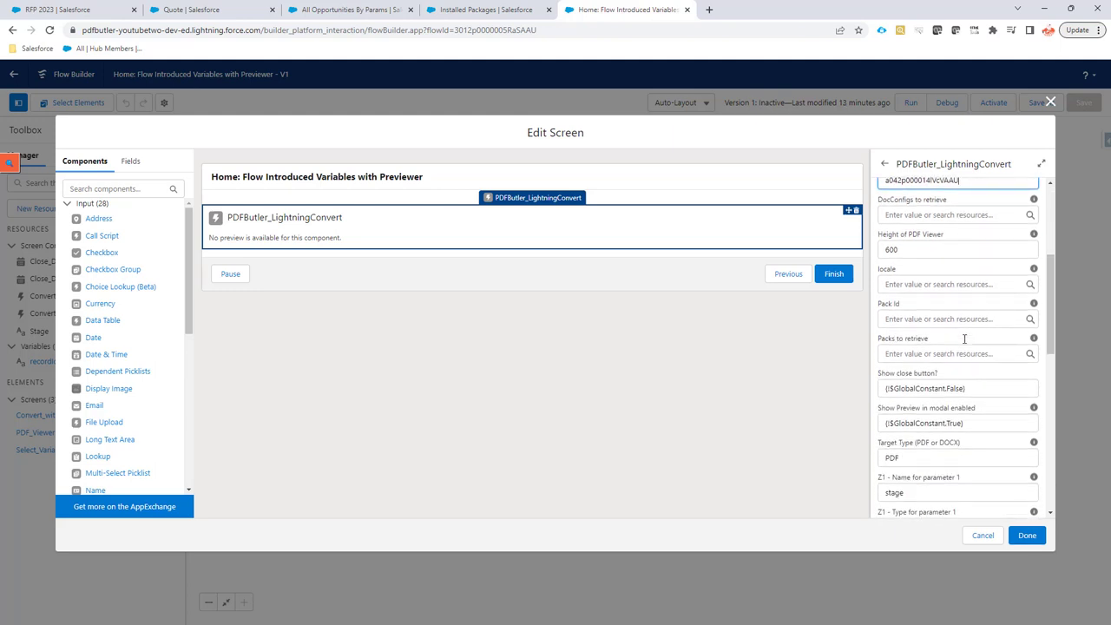
scroll(964, 338, down, 3)
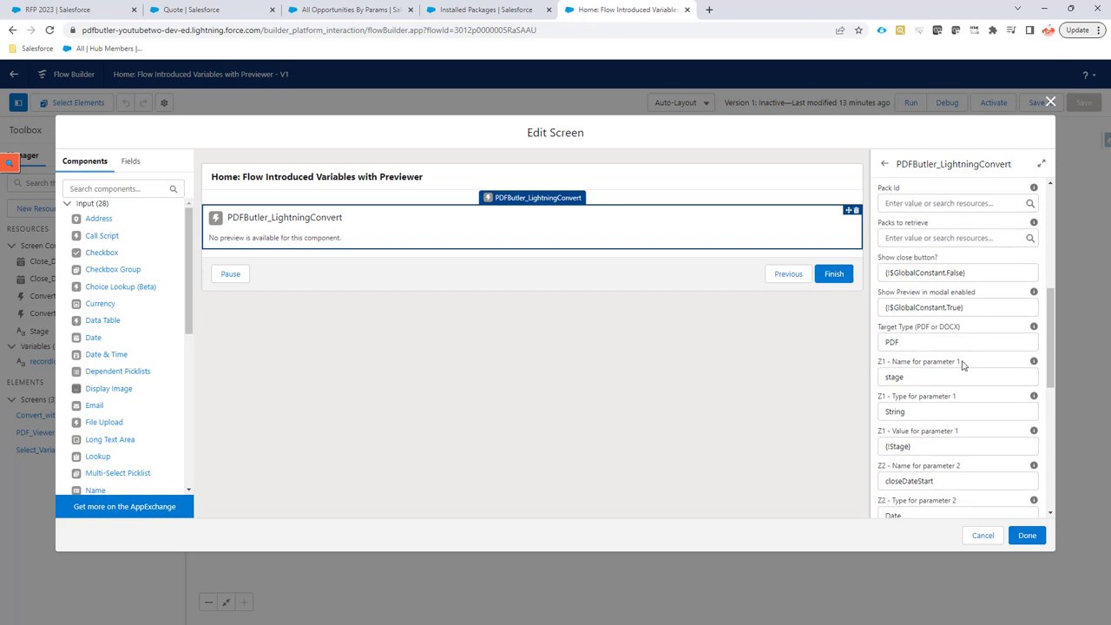
drag(962, 363, 880, 364)
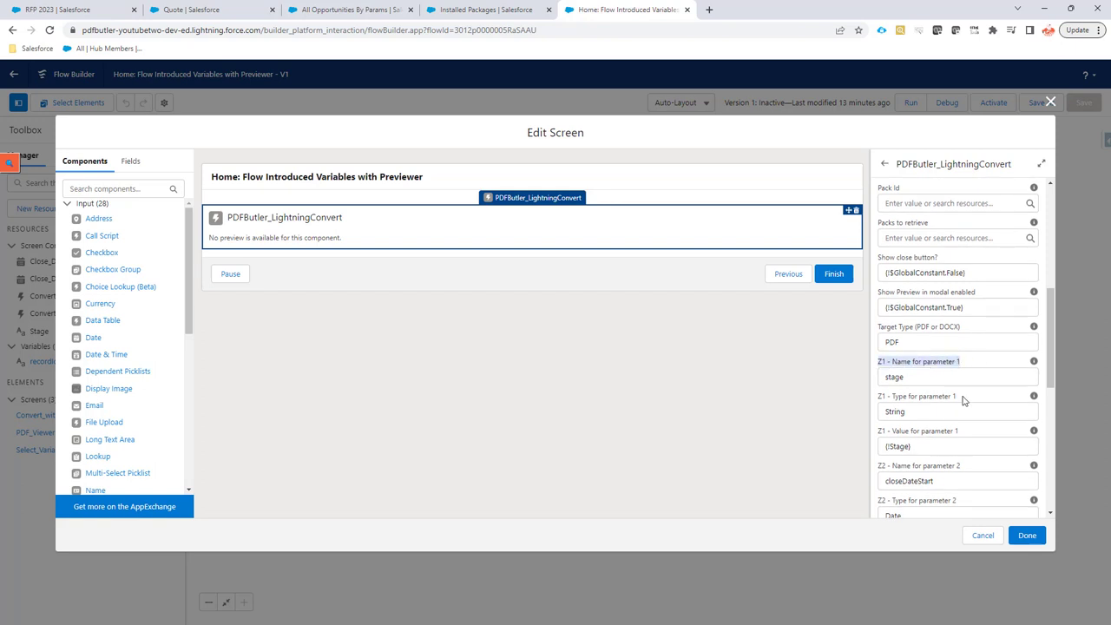
drag(963, 398, 875, 400)
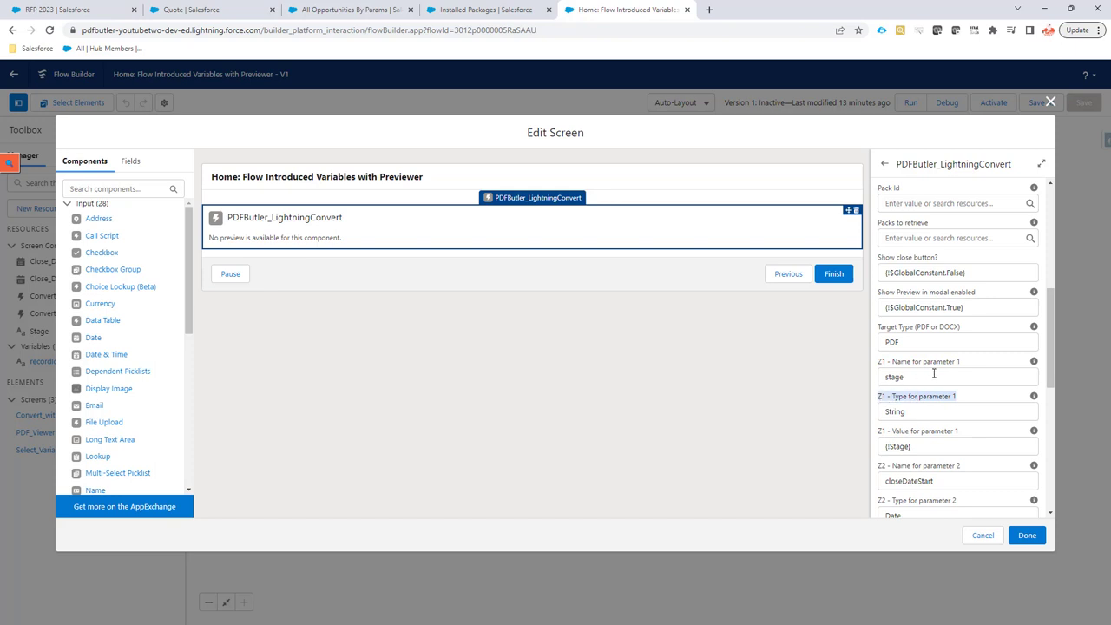
click(903, 370)
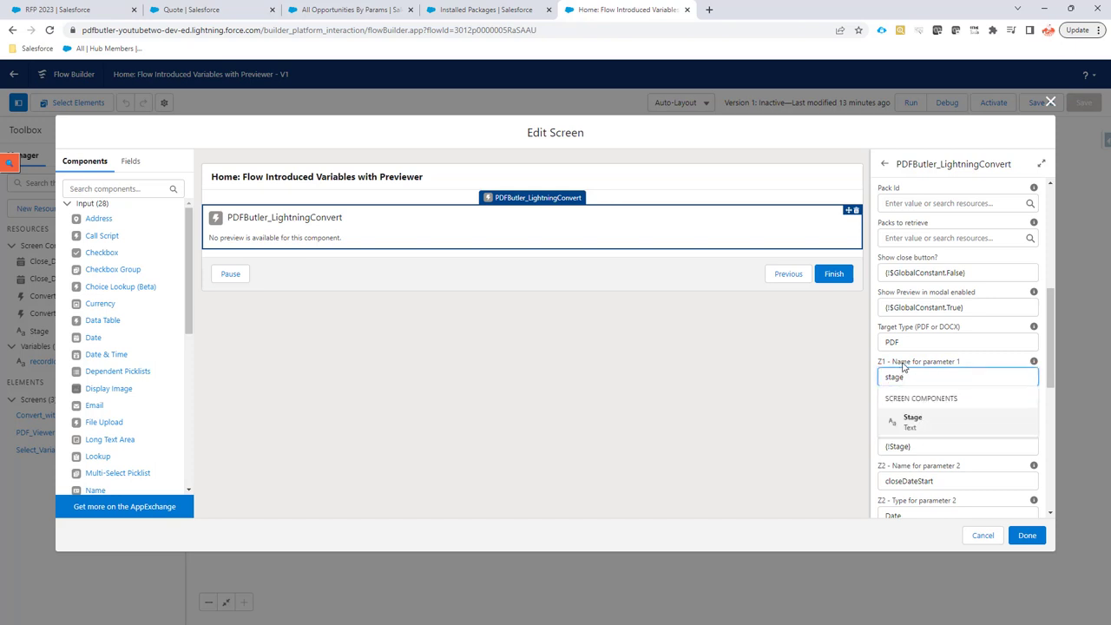
click(960, 357)
click(913, 376)
click(840, 394)
click(791, 223)
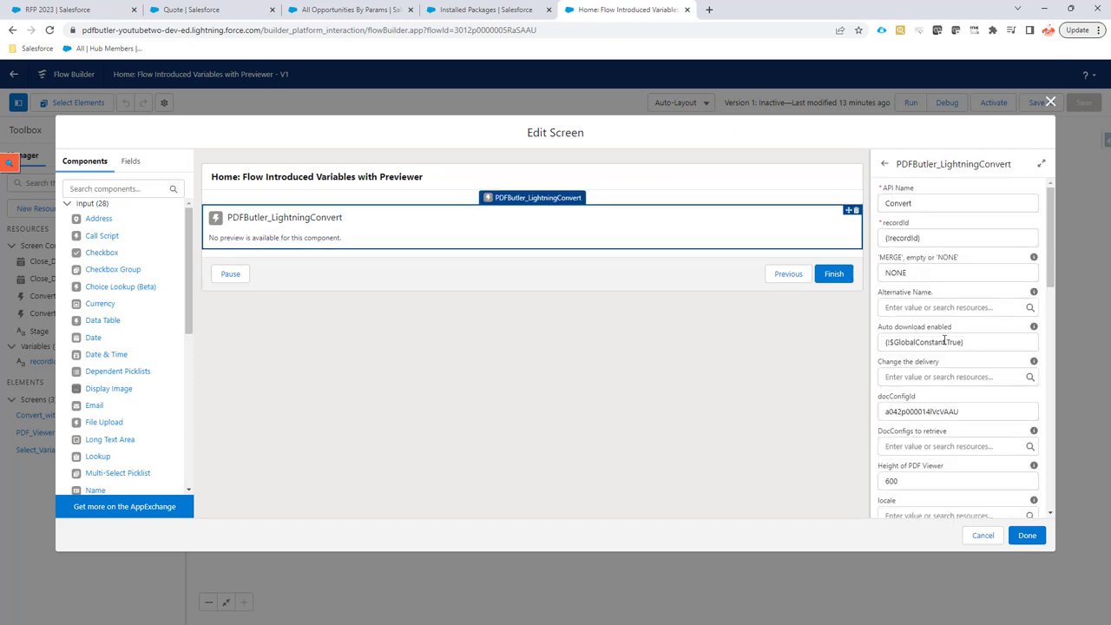
- Highlight the three parameter names: stage, closeDateStart and closeDateEnd
scroll(944, 342, down, 10)
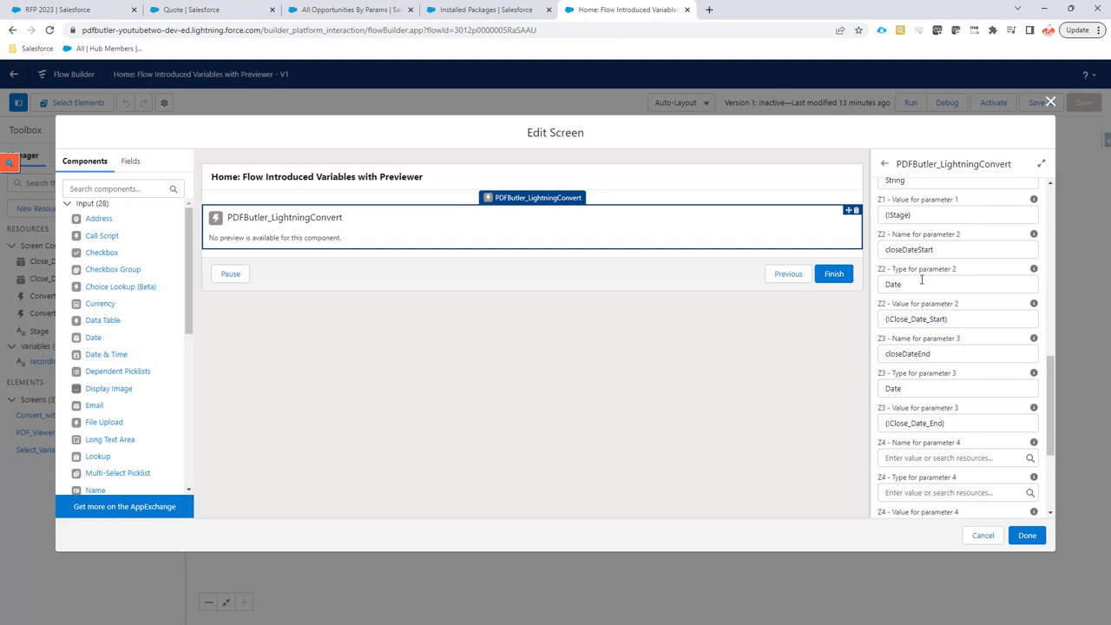
scroll(921, 276, up, 3)
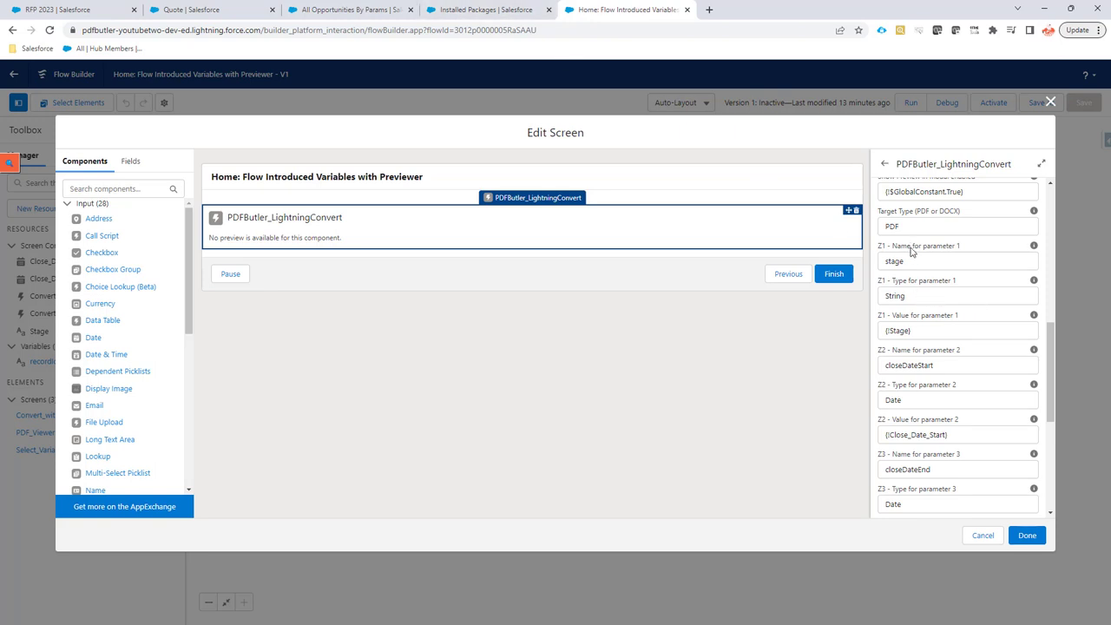
drag(907, 261, 873, 262)
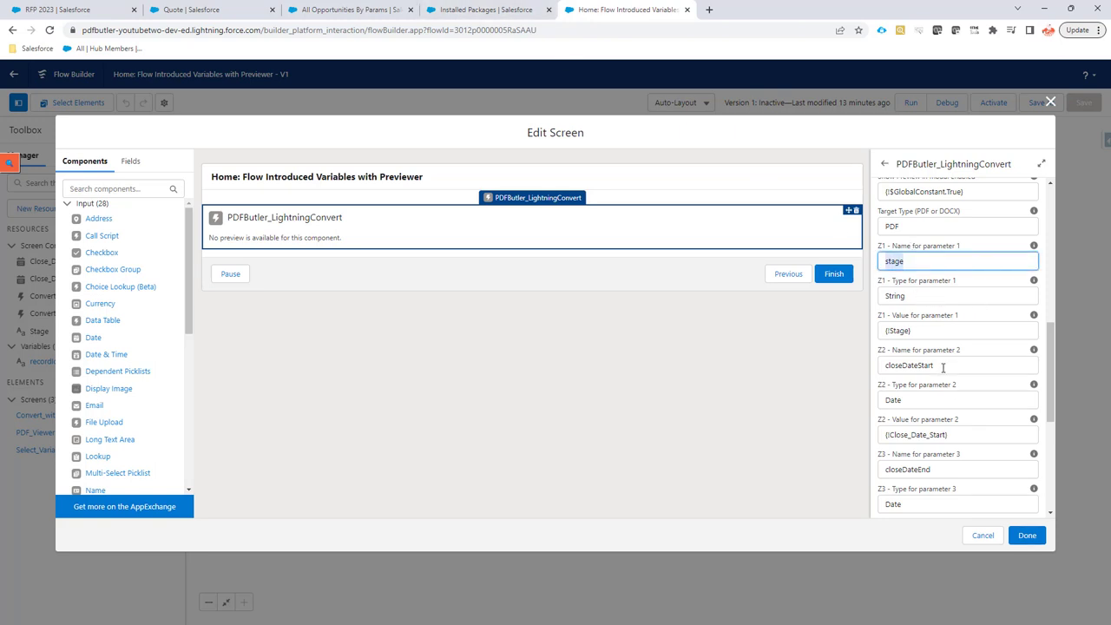
drag(943, 366, 862, 369)
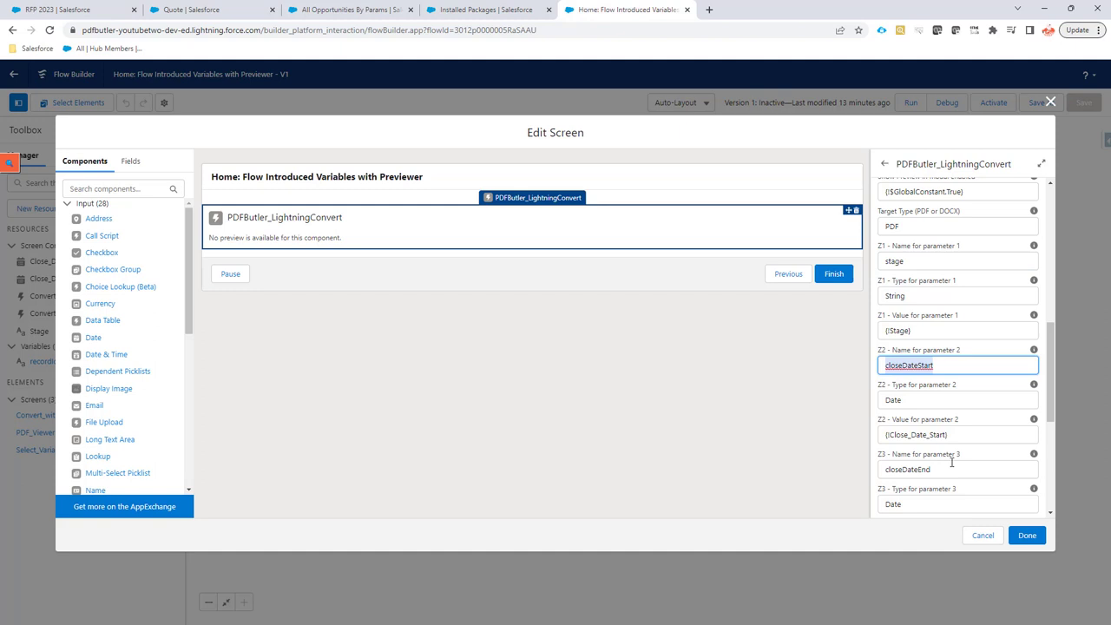
drag(952, 467, 871, 471)
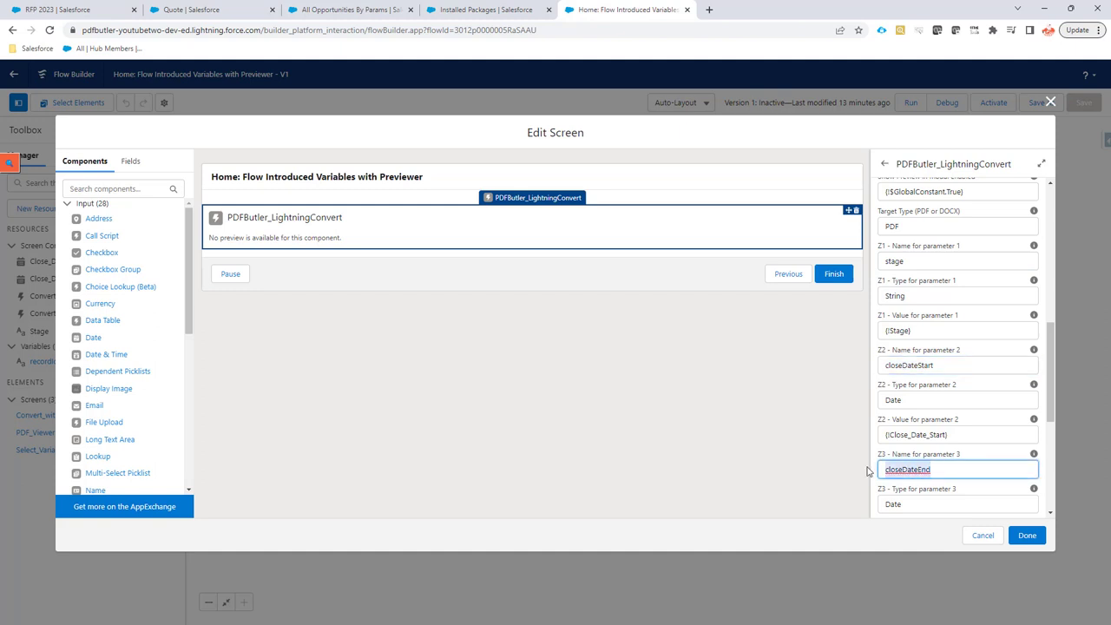
- Compare them with the All Opportunities By Params query's bind variables, then return to the flow
click(205, 7)
click(308, 9)
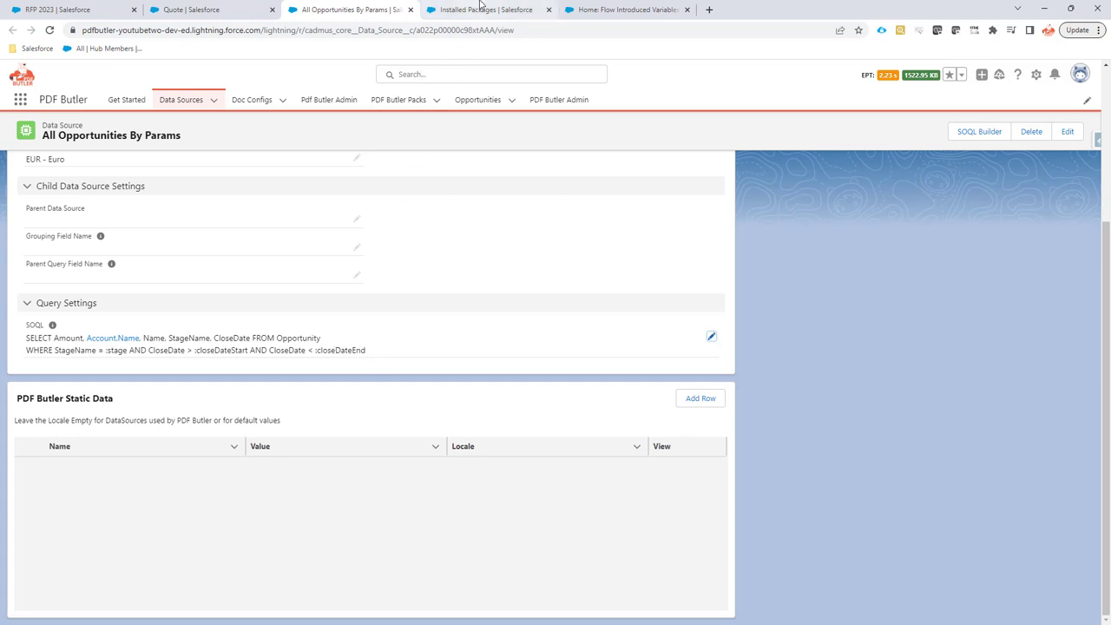
click(608, 10)
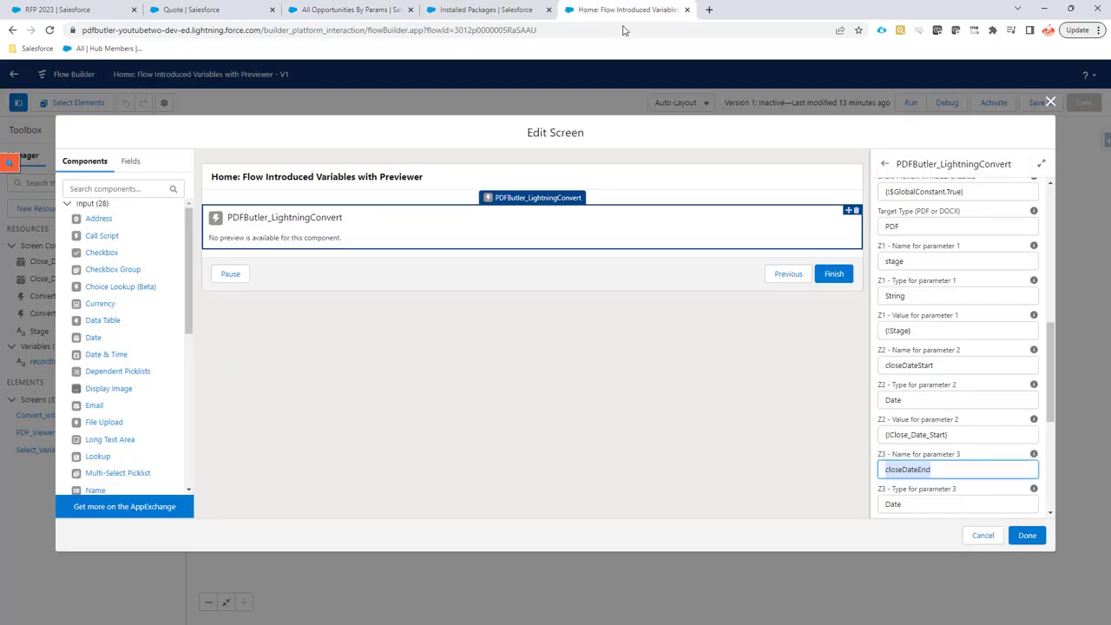
- Verify the first parameter has type String and value {!Stage}
click(939, 295)
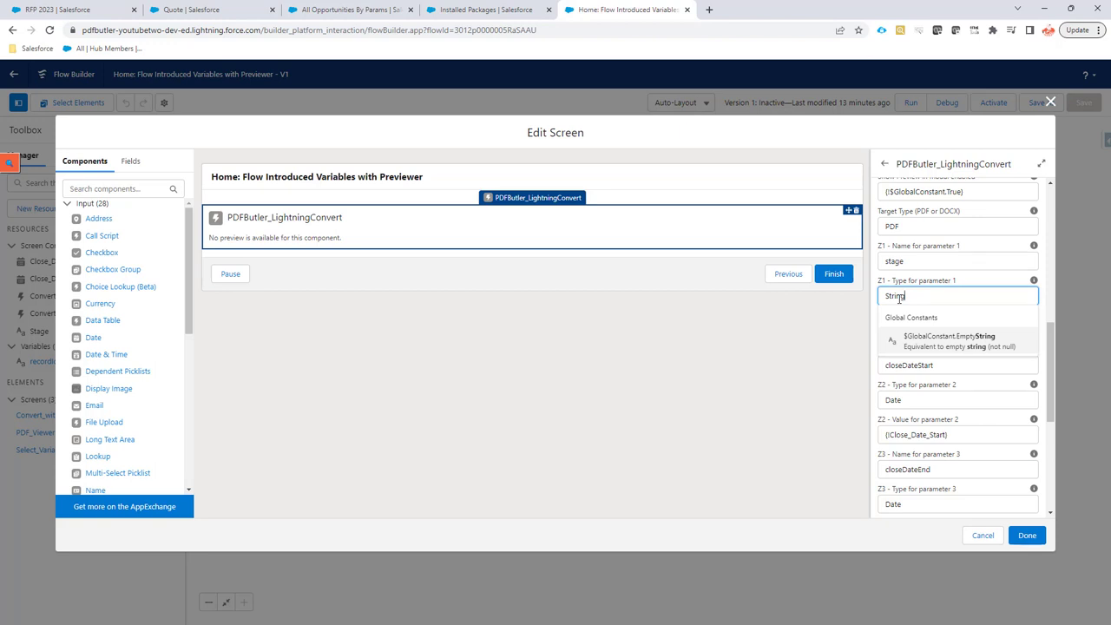
click(807, 346)
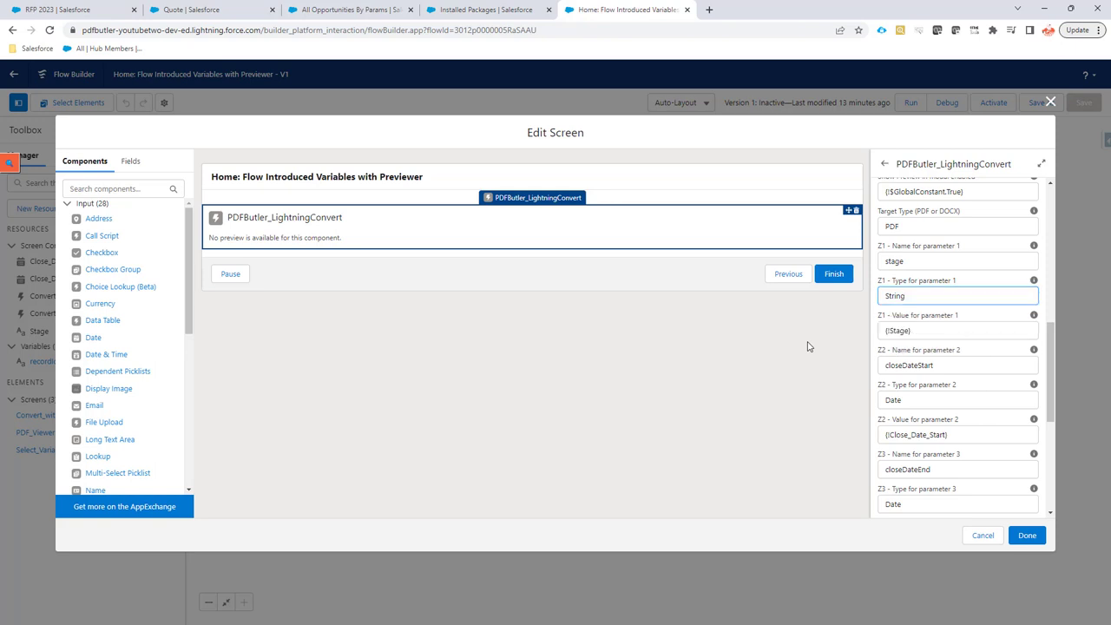
click(788, 239)
scroll(964, 304, down, 10)
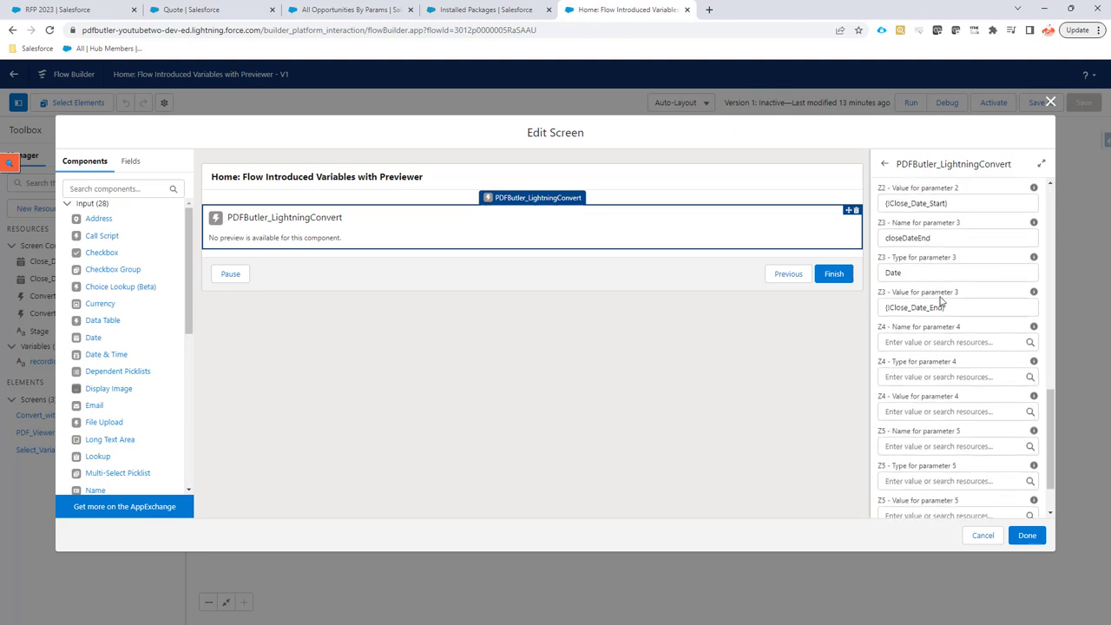
scroll(940, 299, up, 3)
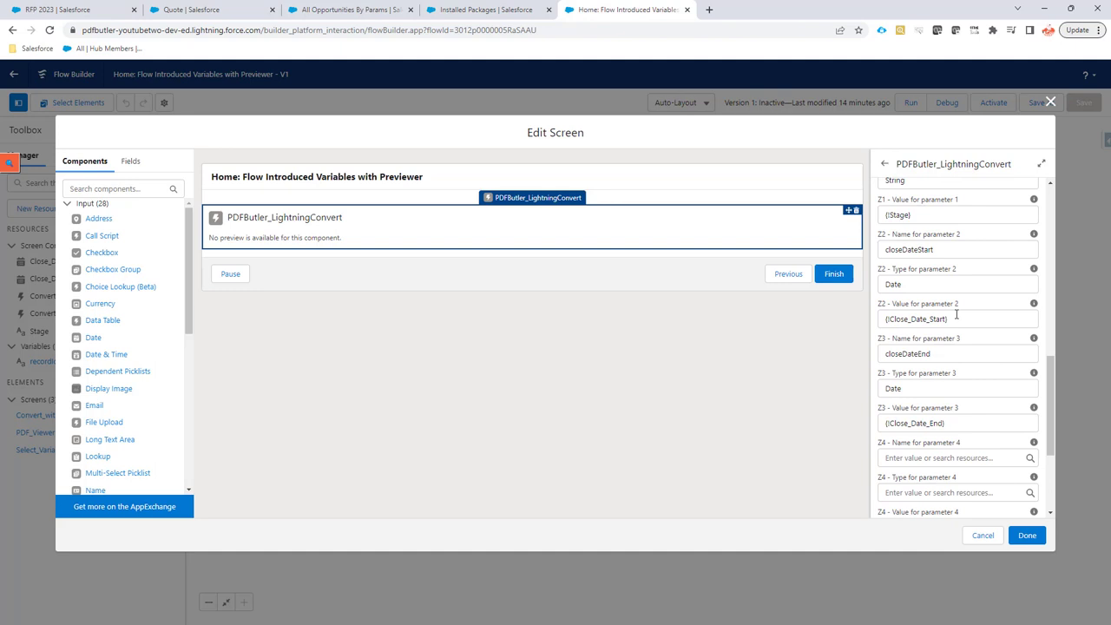
scroll(926, 257, up, 1)
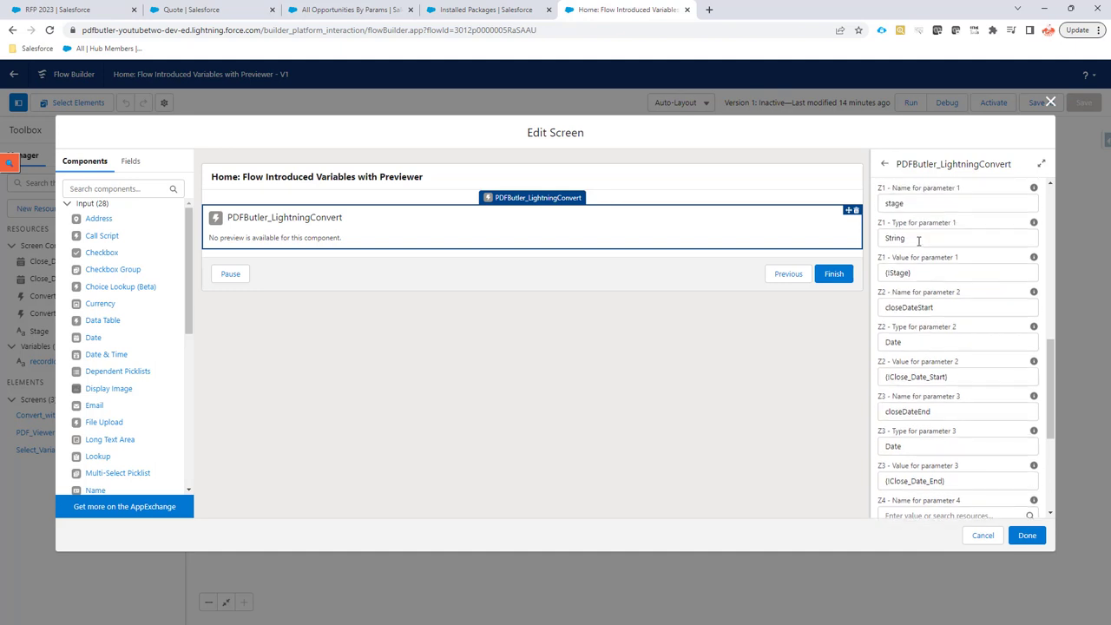
drag(908, 238, 882, 242)
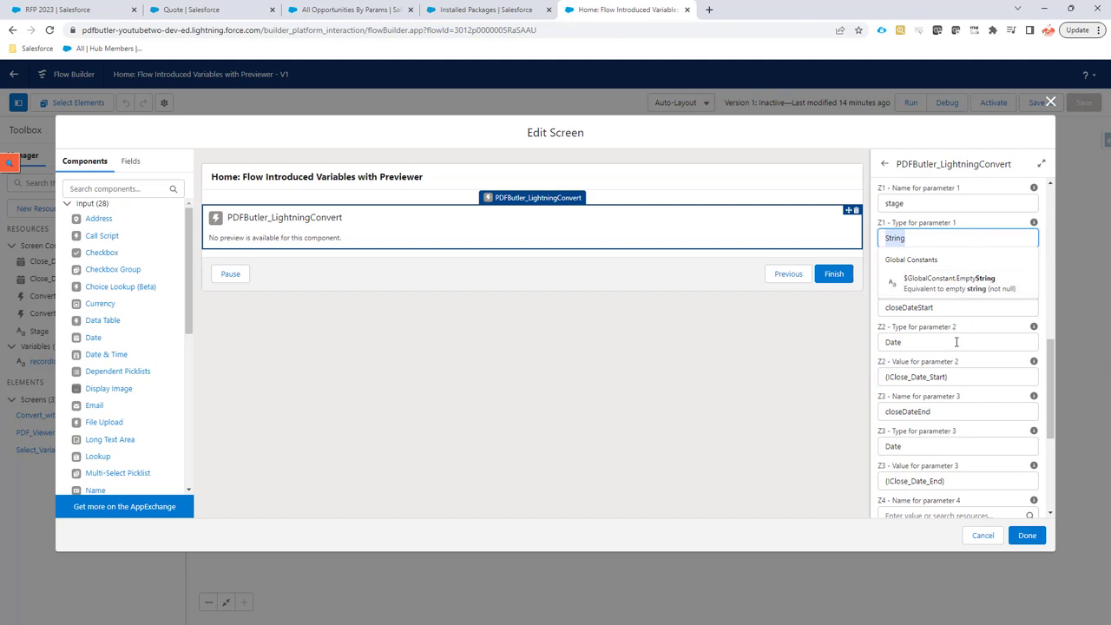
click(968, 231)
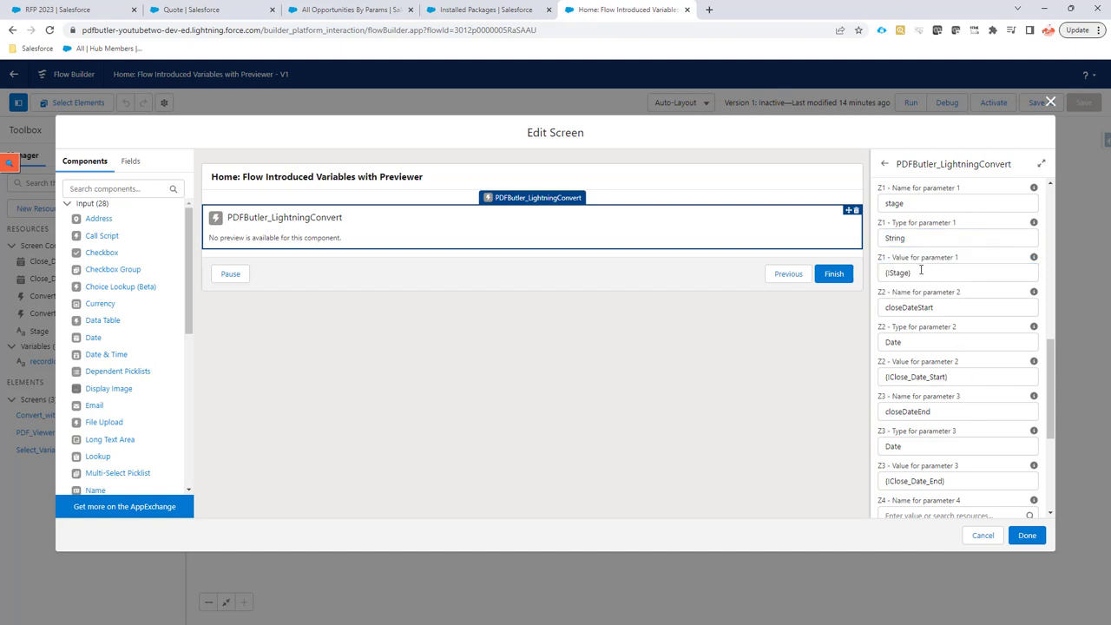
drag(919, 273, 883, 272)
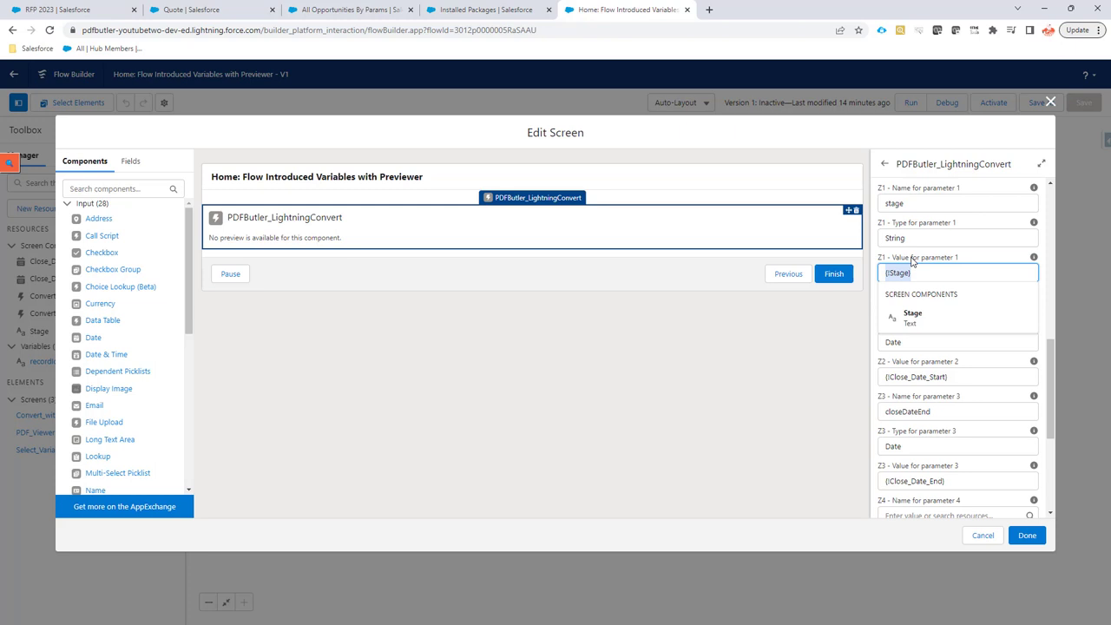
click(912, 365)
- Verify closeDateStart and closeDateEnd are Date, closeDateEnd using {!Close_Date_End}, then apply with Done
click(917, 305)
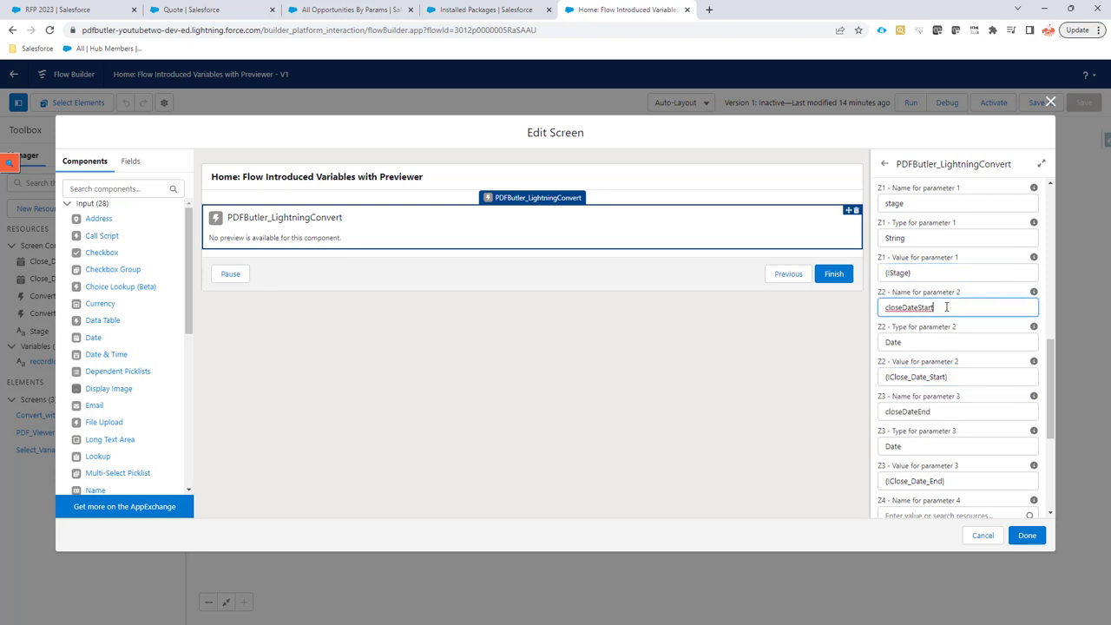
click(904, 342)
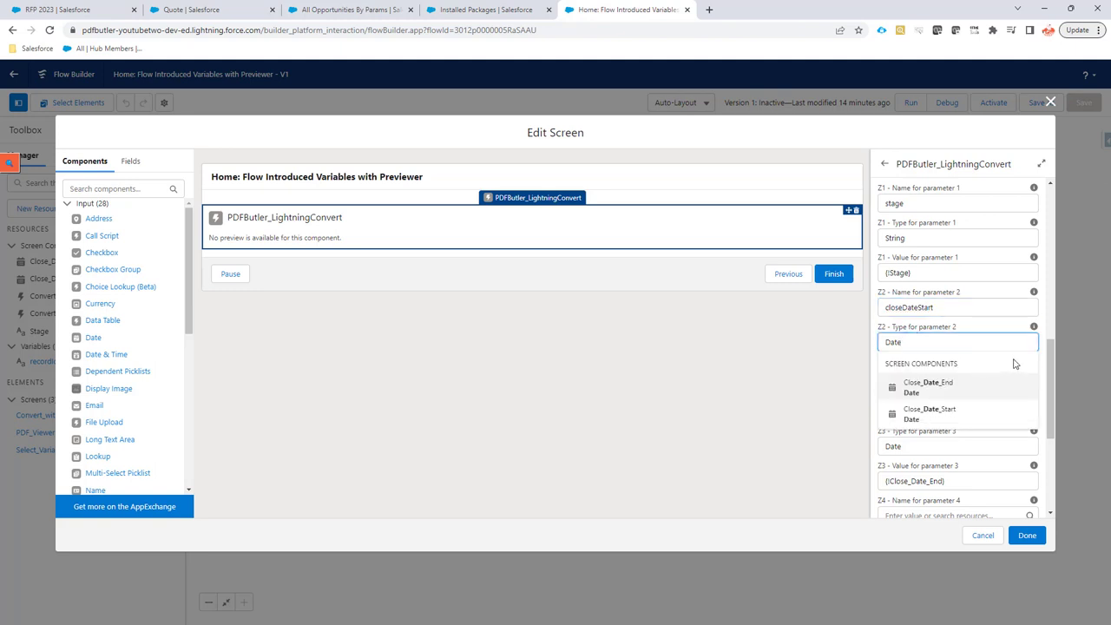
click(939, 449)
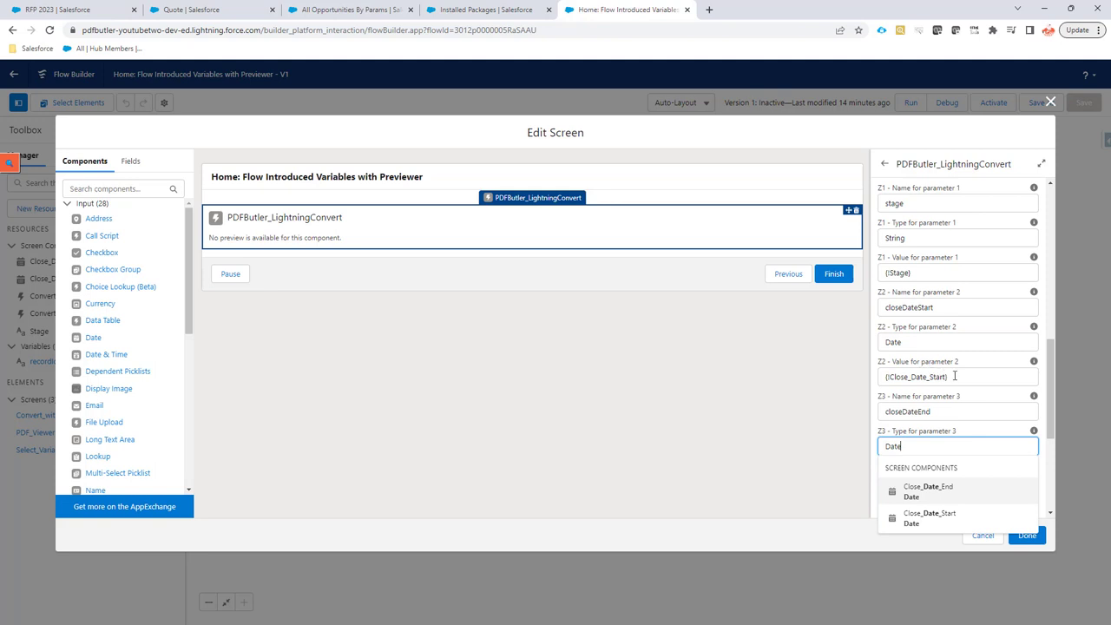
click(931, 413)
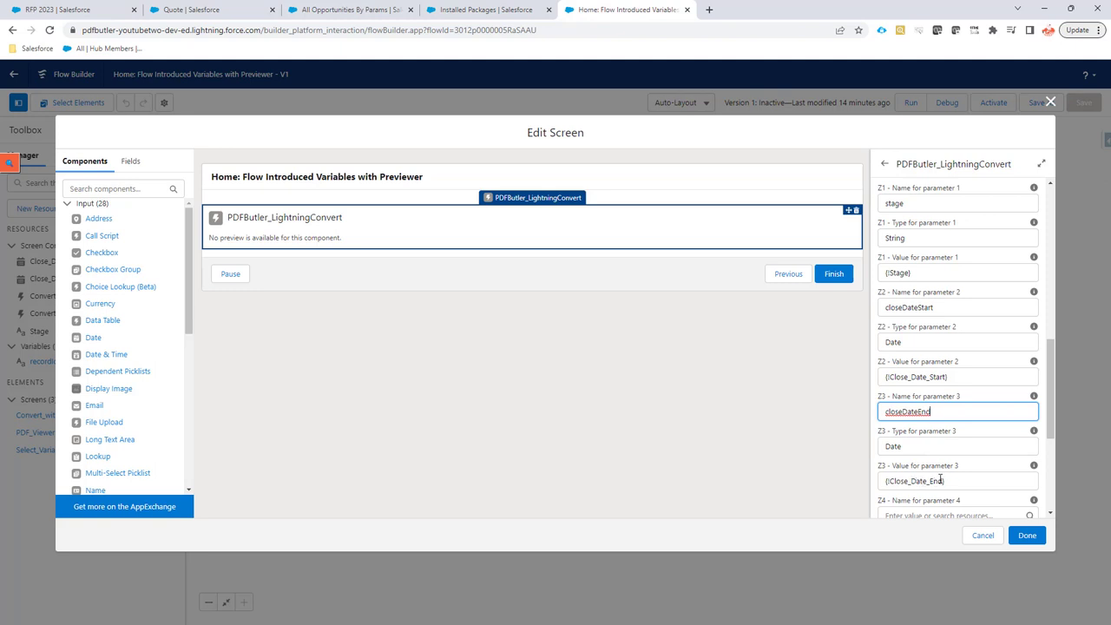
click(935, 480)
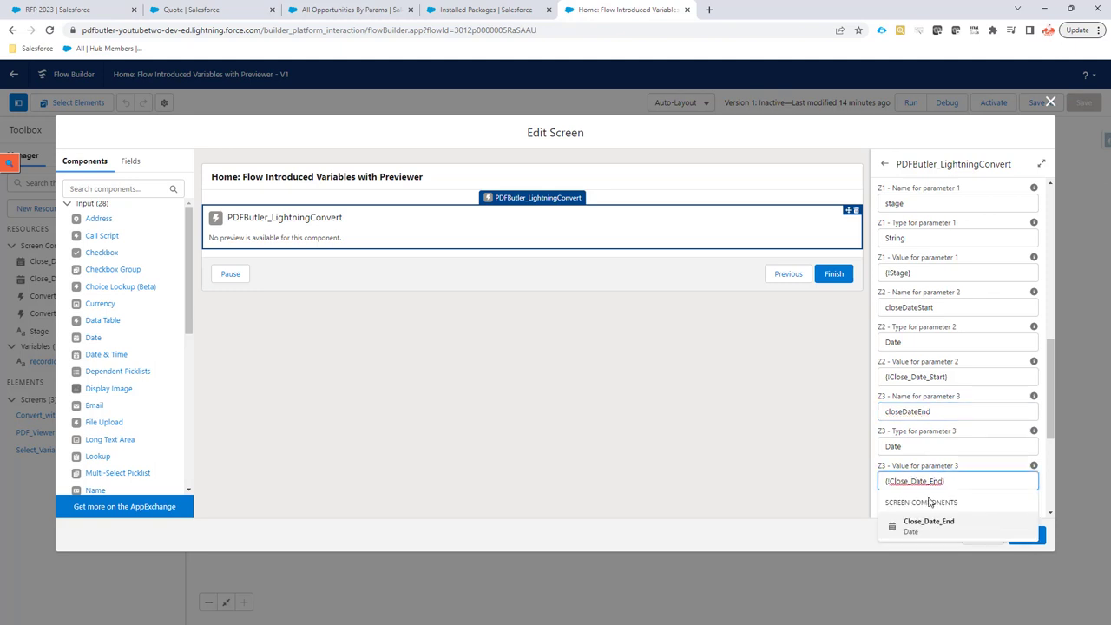
click(978, 554)
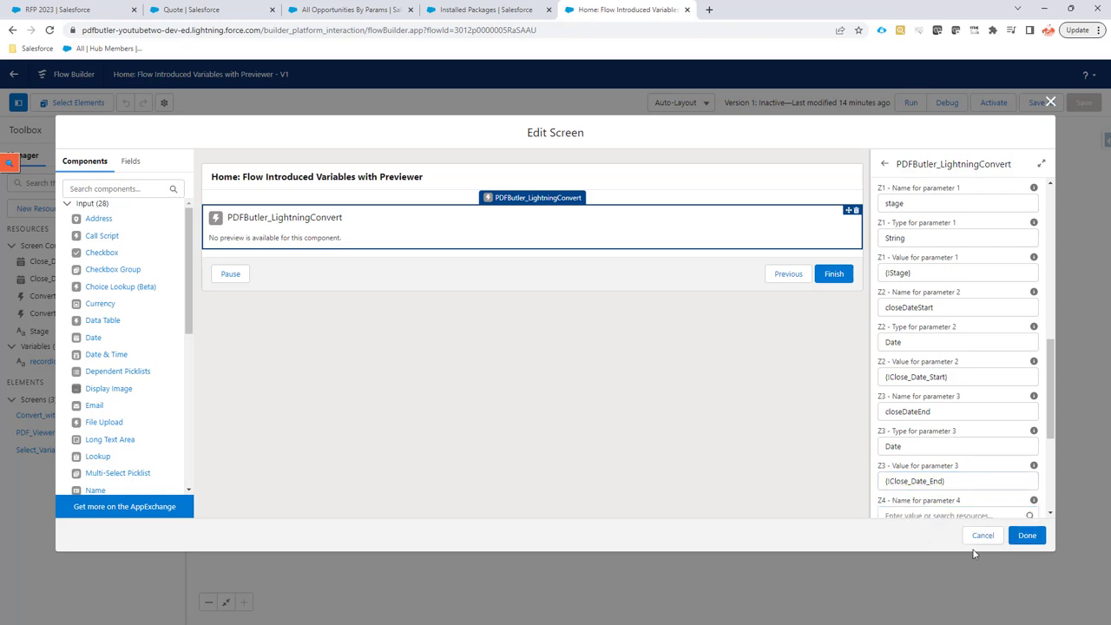
click(982, 534)
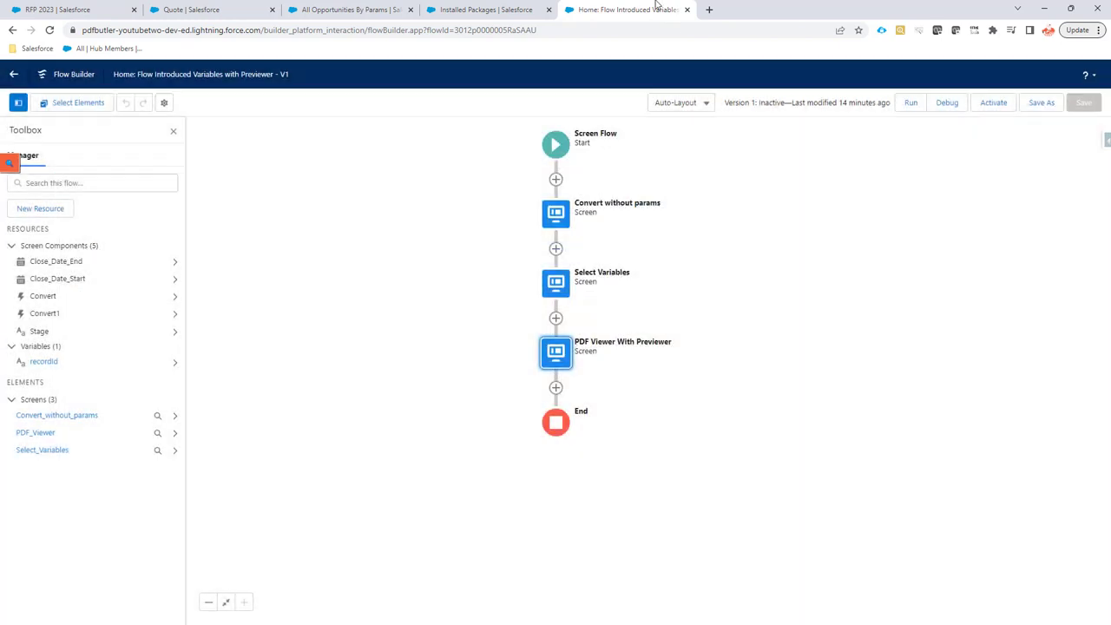
- Start a debug run using an autofilled opportunity record ID
click(939, 108)
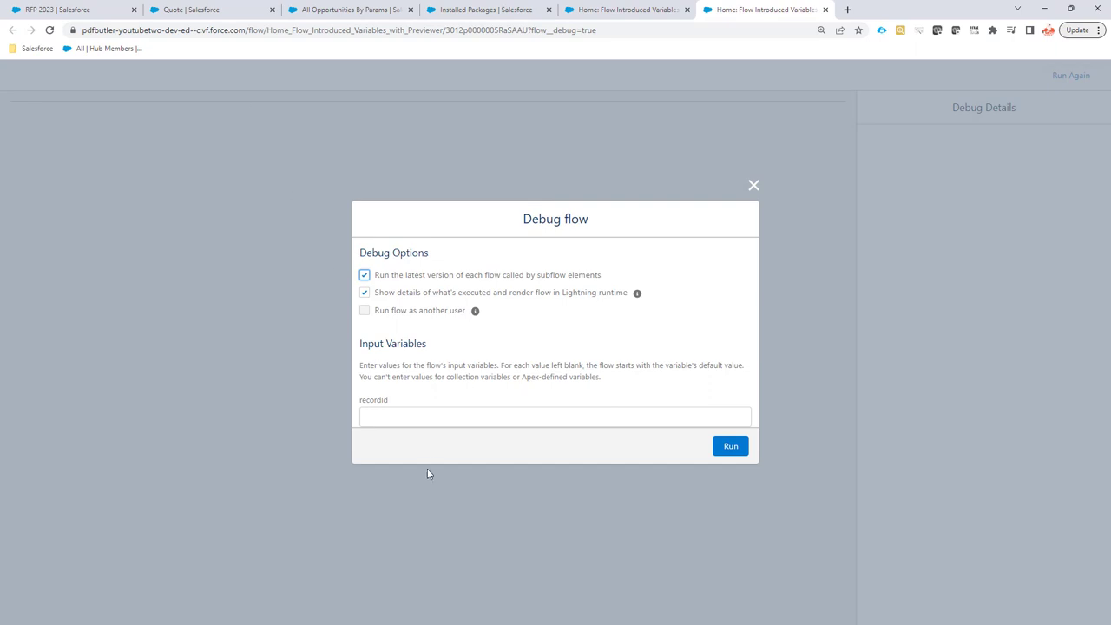
click(432, 417)
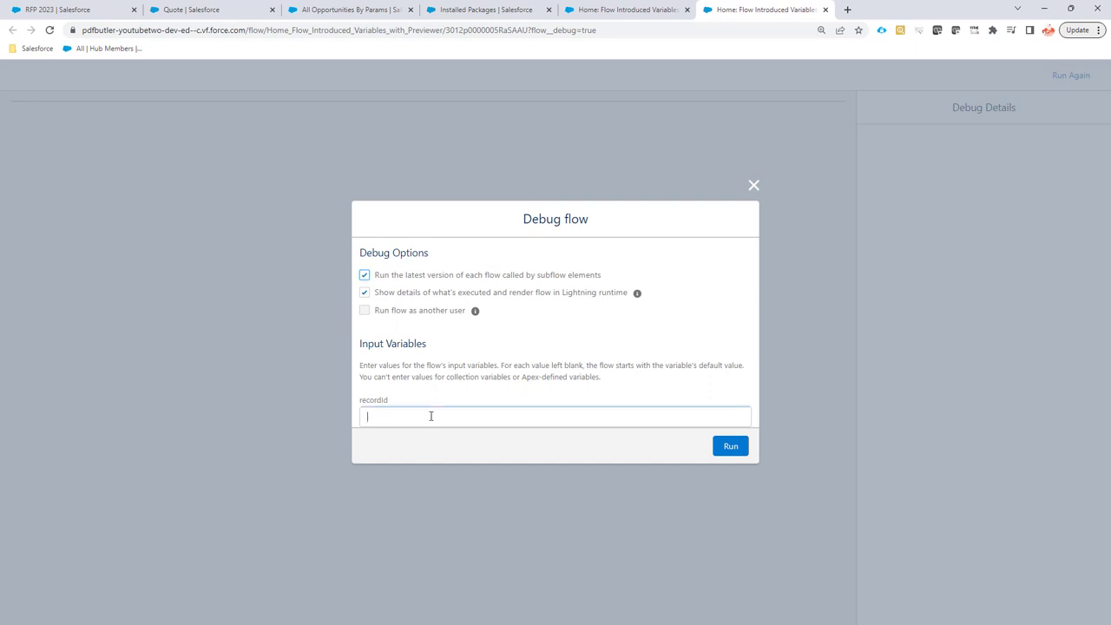
click(465, 447)
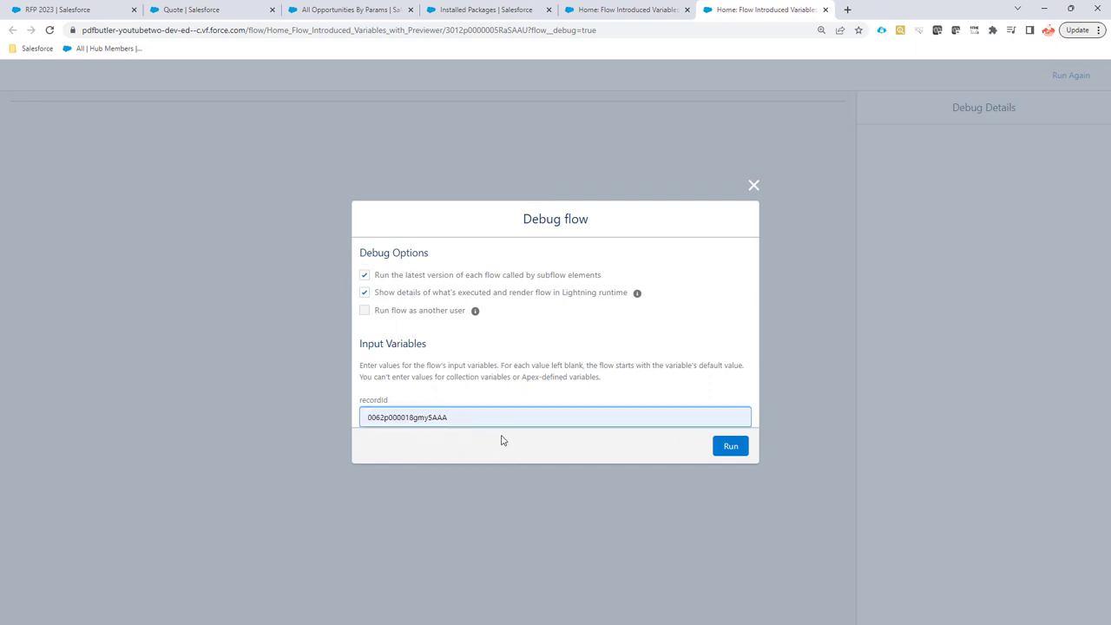
click(729, 447)
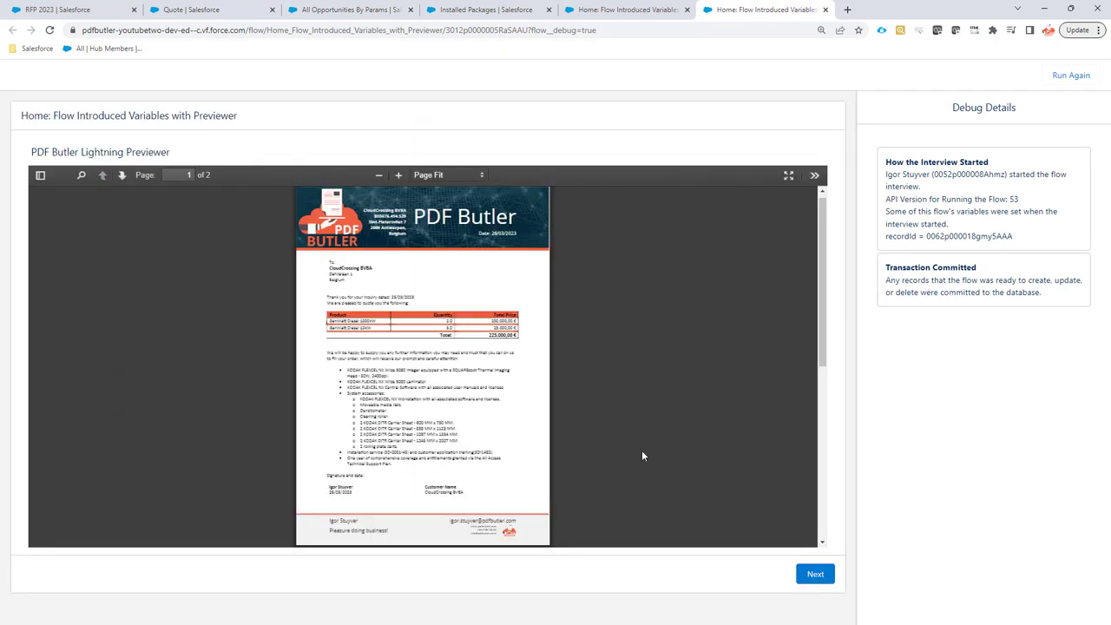
- Choose Stage Closed Won, keep close dates 1-Jan-2000 to 1-Jan-2050, and submit
click(813, 574)
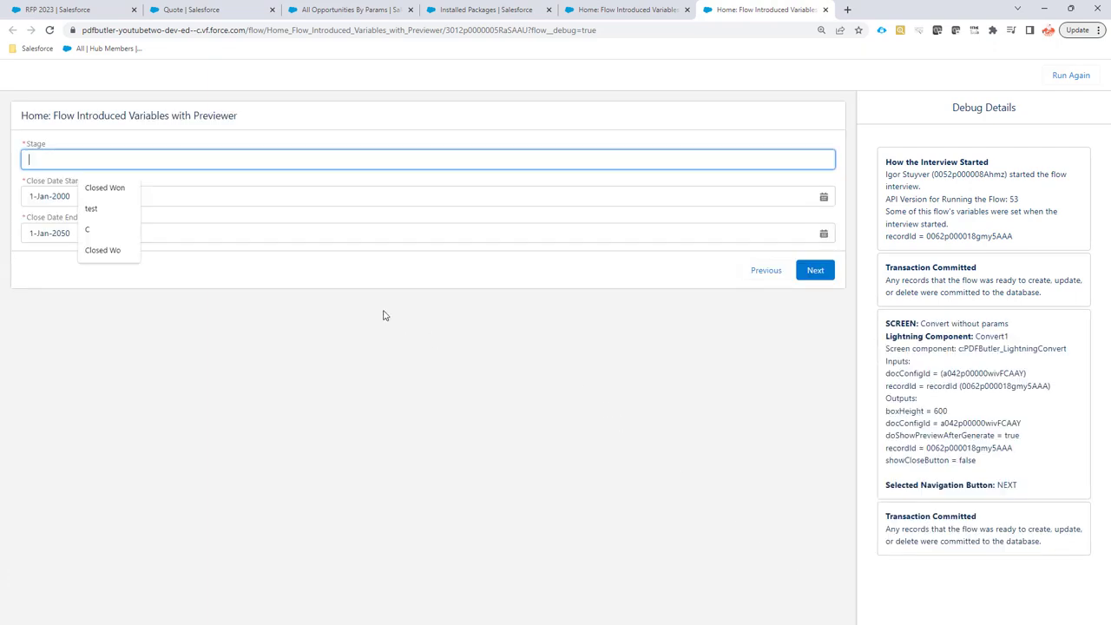
click(109, 188)
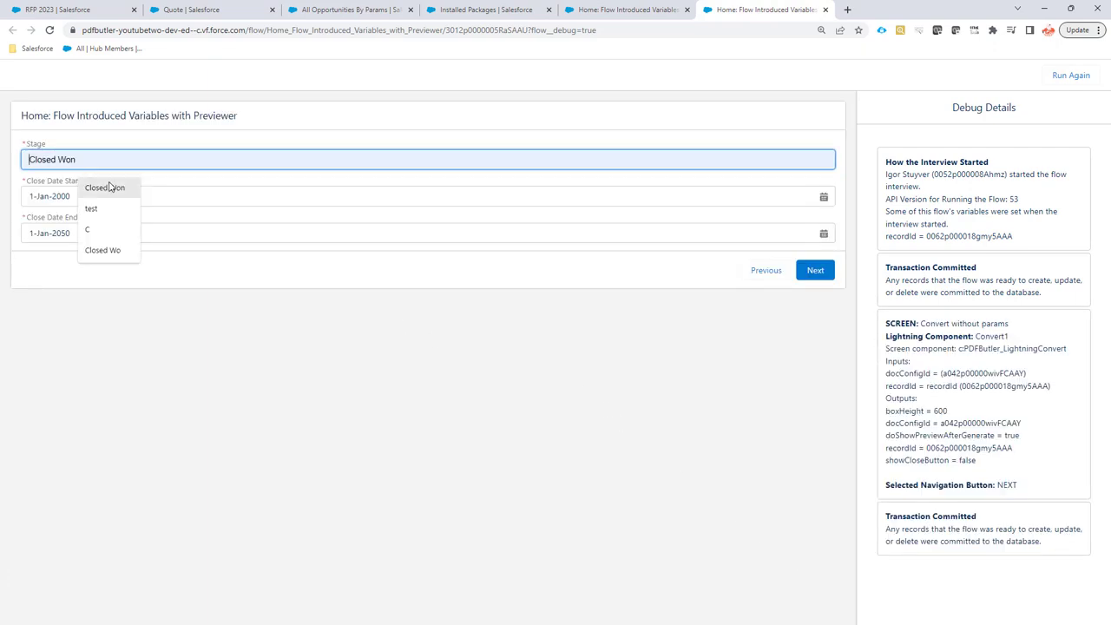
click(109, 188)
click(102, 195)
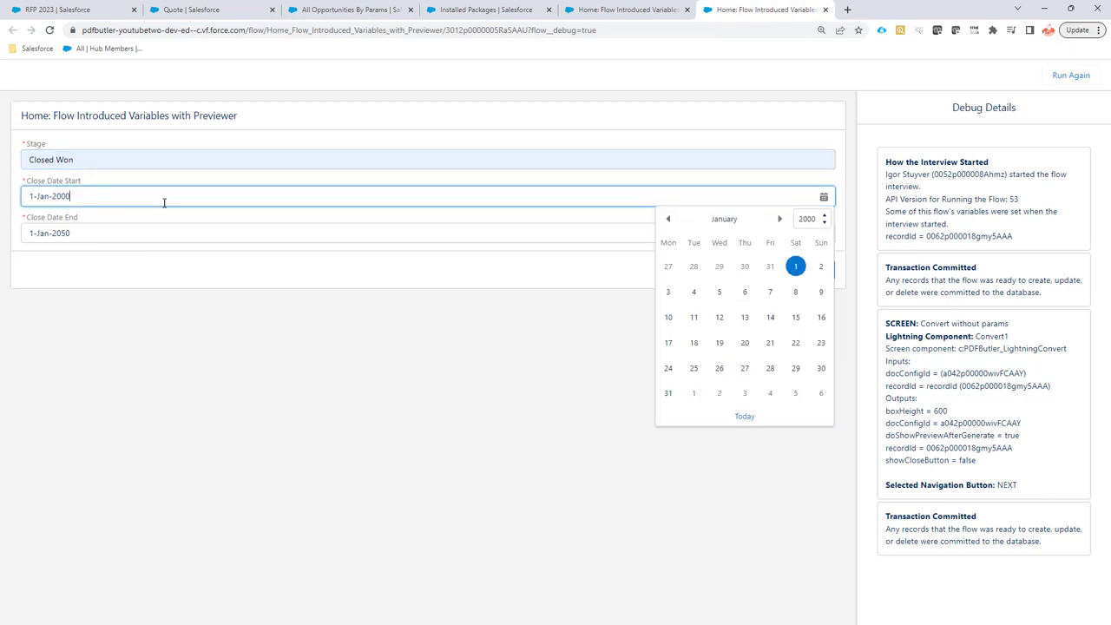
click(79, 234)
click(449, 276)
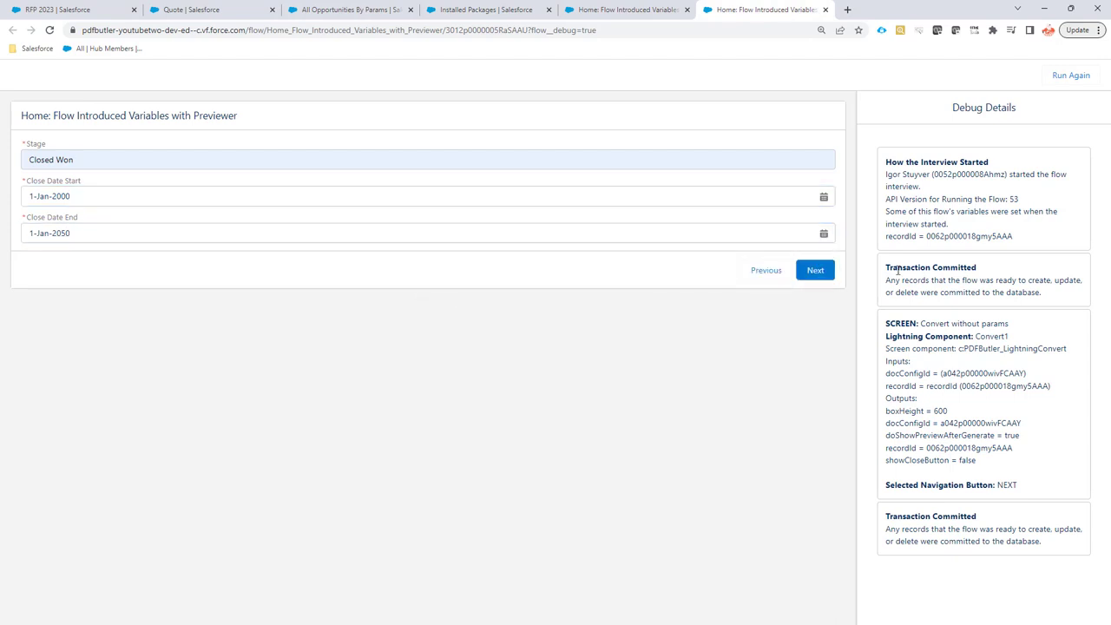
click(827, 271)
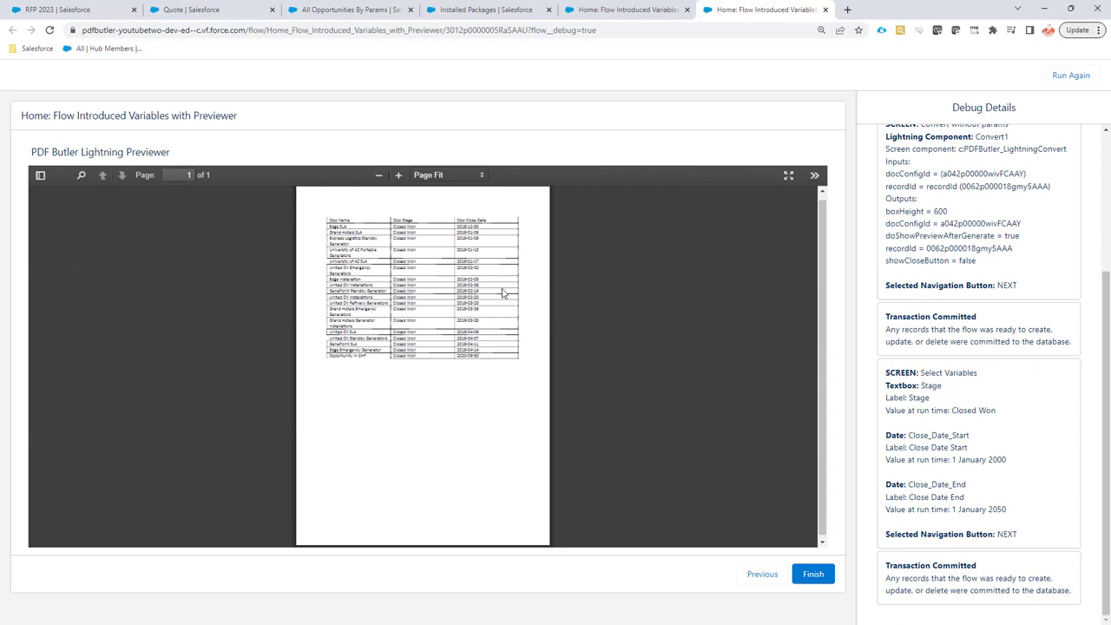
- Zoom the PDF to 125% and review Closed Won rows dated 2018-12-30 to 2020-09-30
click(429, 176)
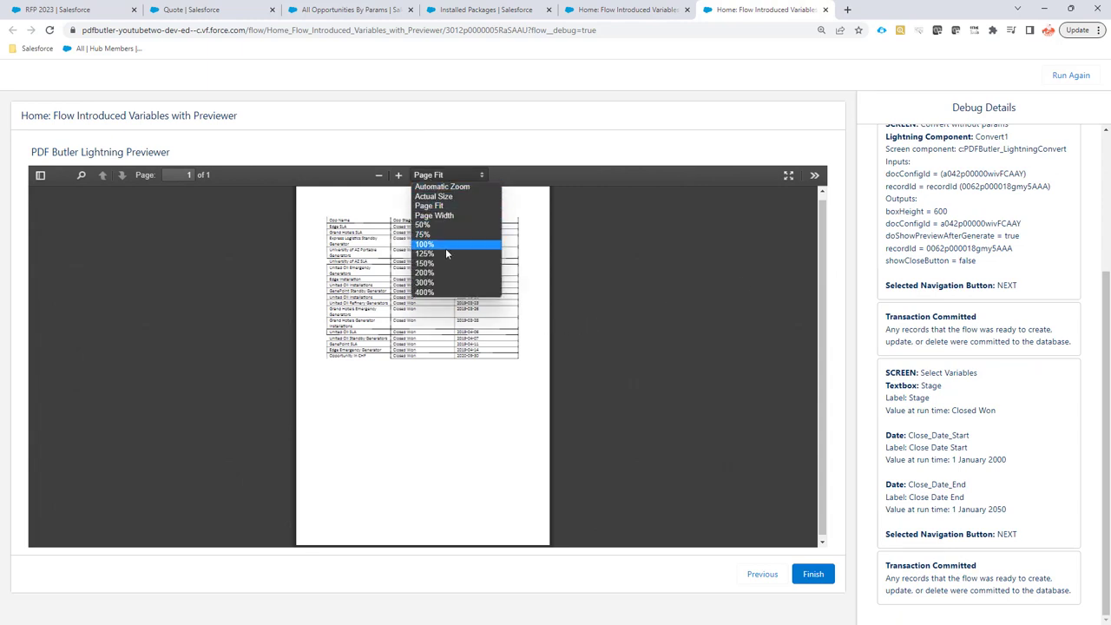
click(445, 248)
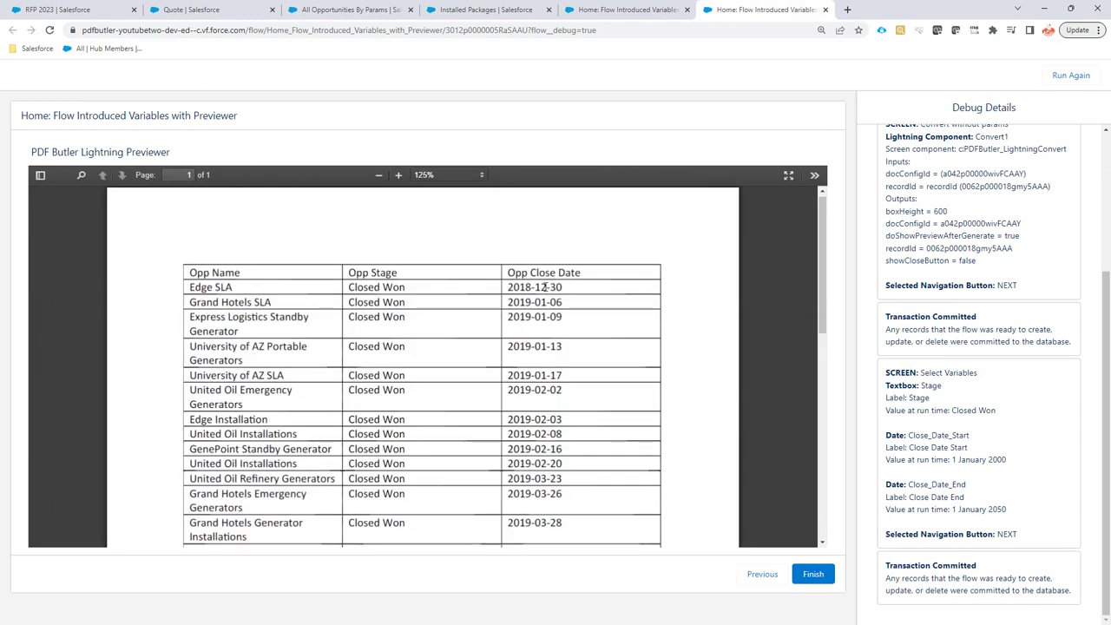
drag(524, 287, 532, 287)
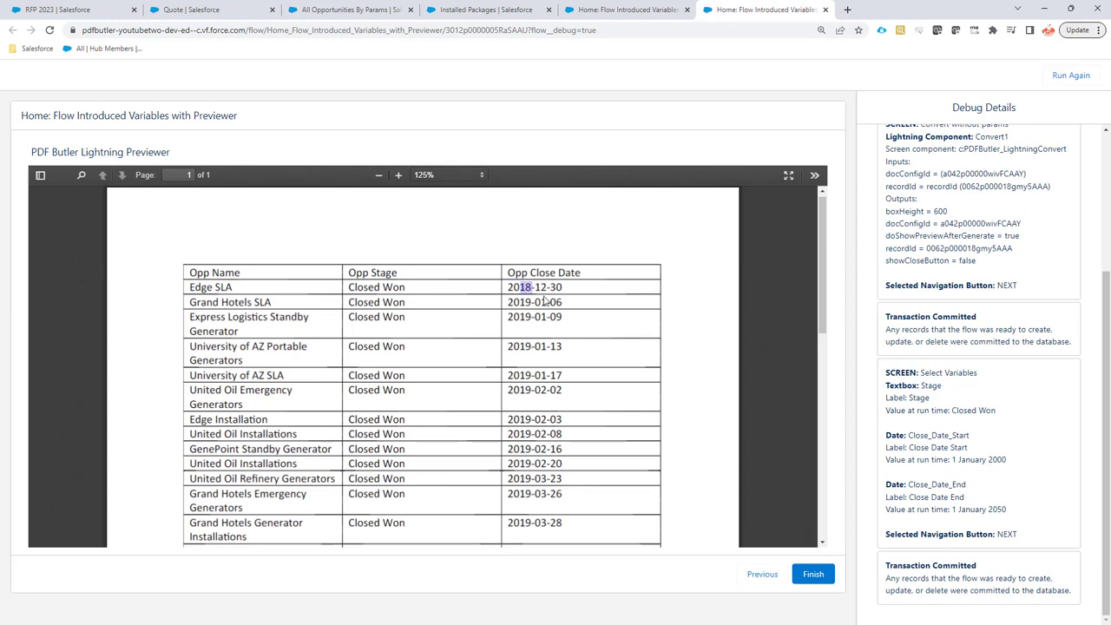
scroll(539, 348, down, 3)
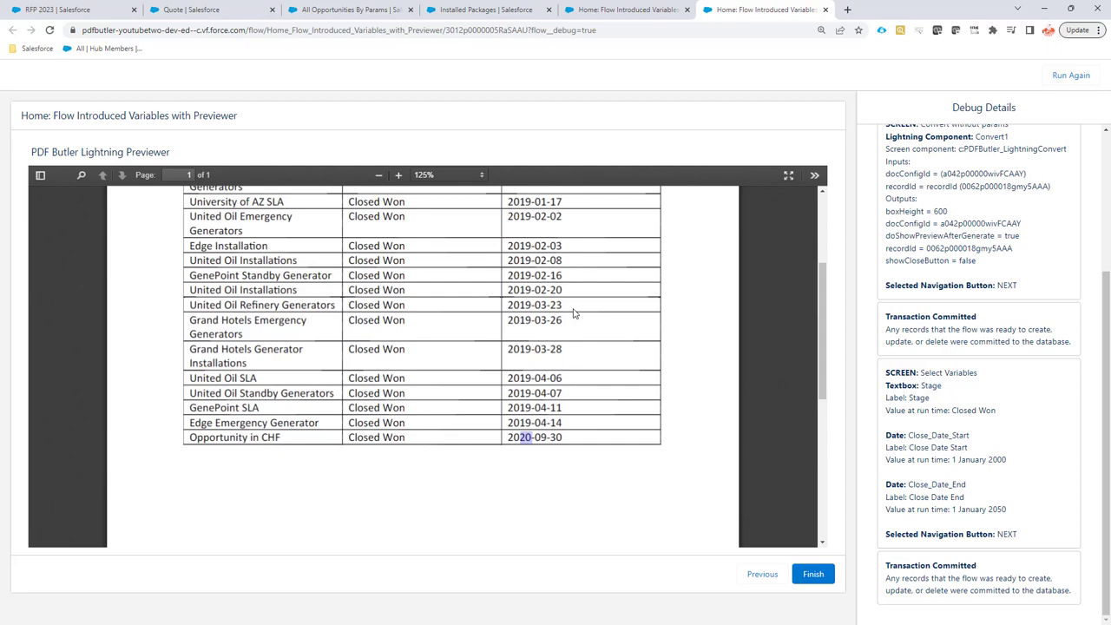
scroll(575, 309, up, 3)
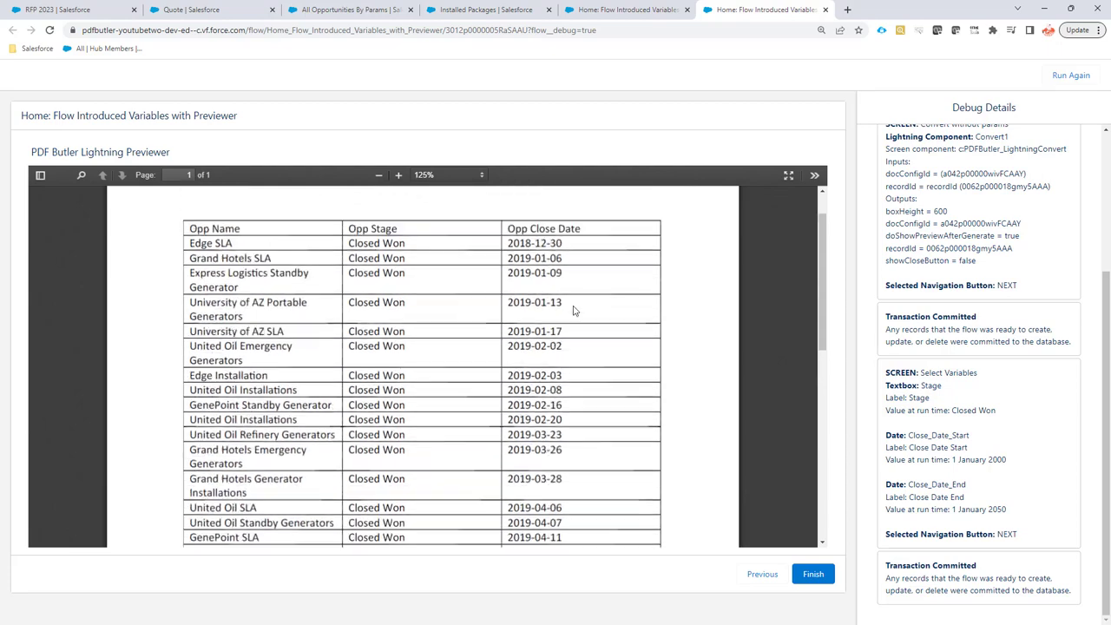
- Rerun the debug flow to the input screen with Stage Closed Won
click(1068, 77)
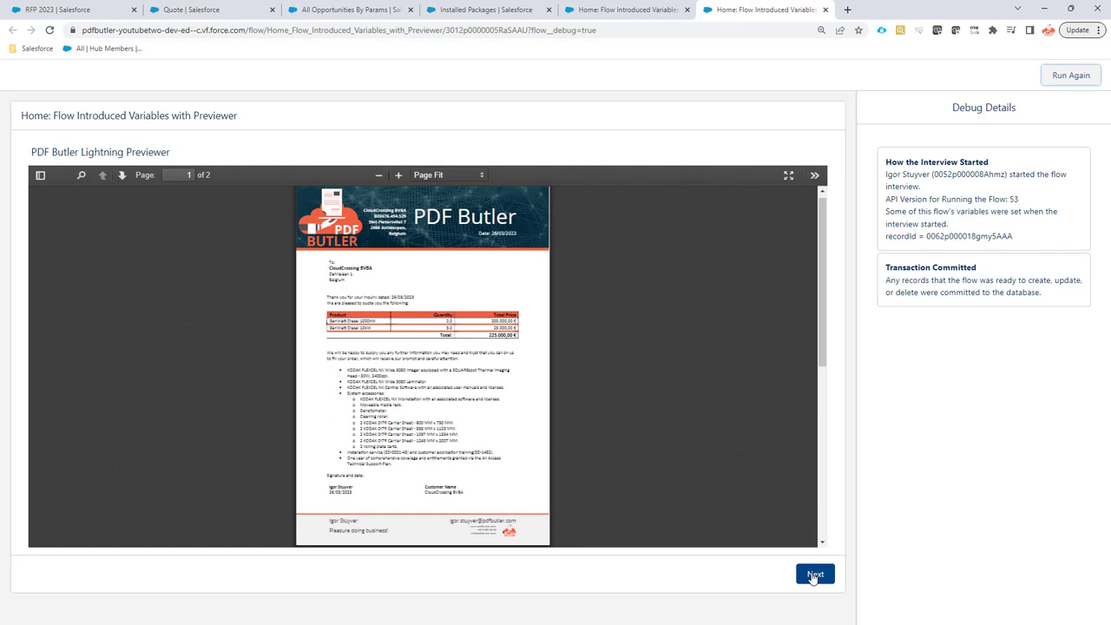
click(815, 576)
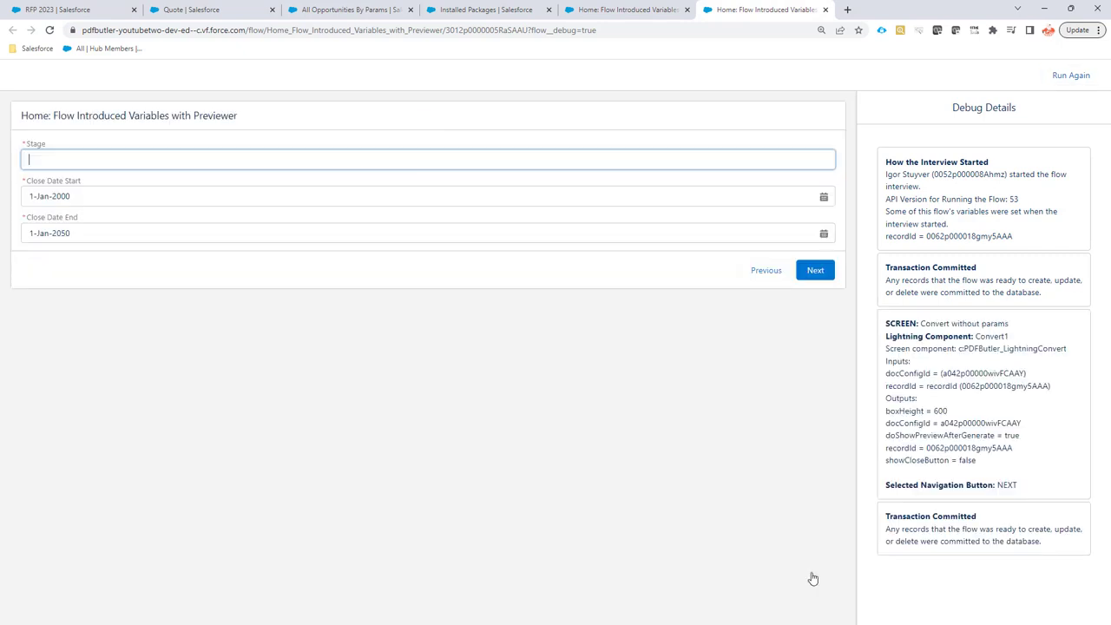
click(104, 187)
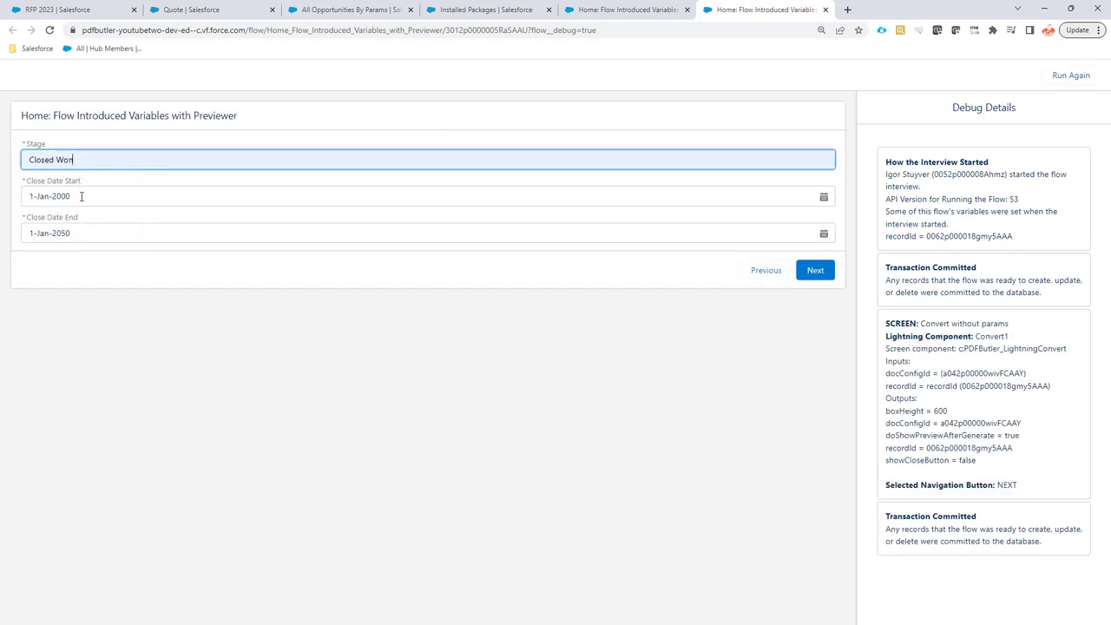
- Change Close Date Start to 1-Jan-2019 using the calendar's year list
click(79, 196)
click(805, 219)
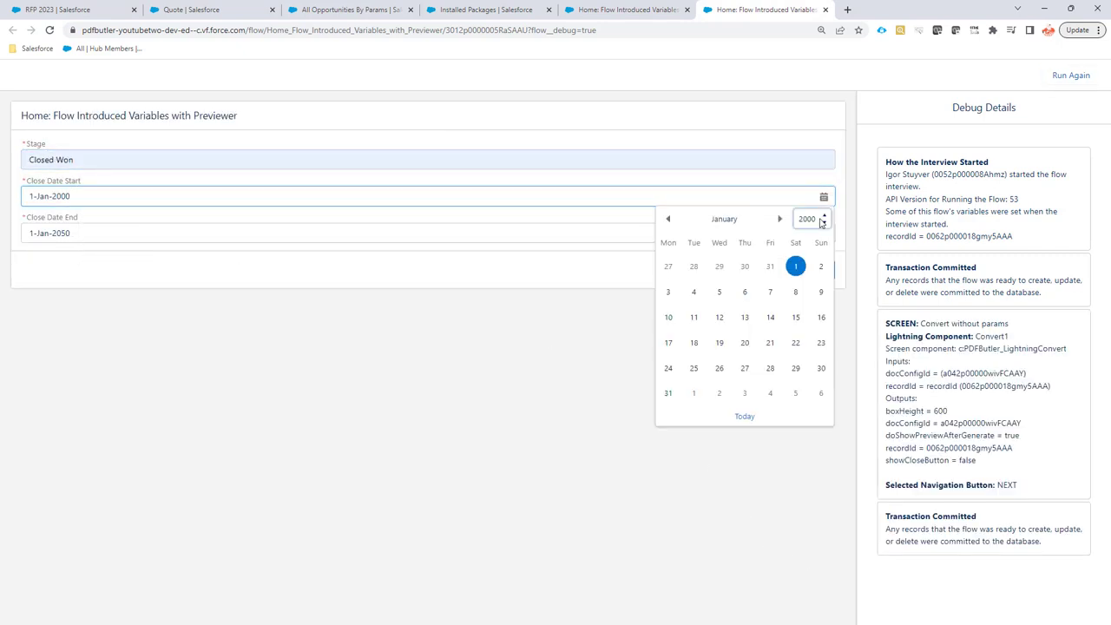
scroll(810, 295, down, 5)
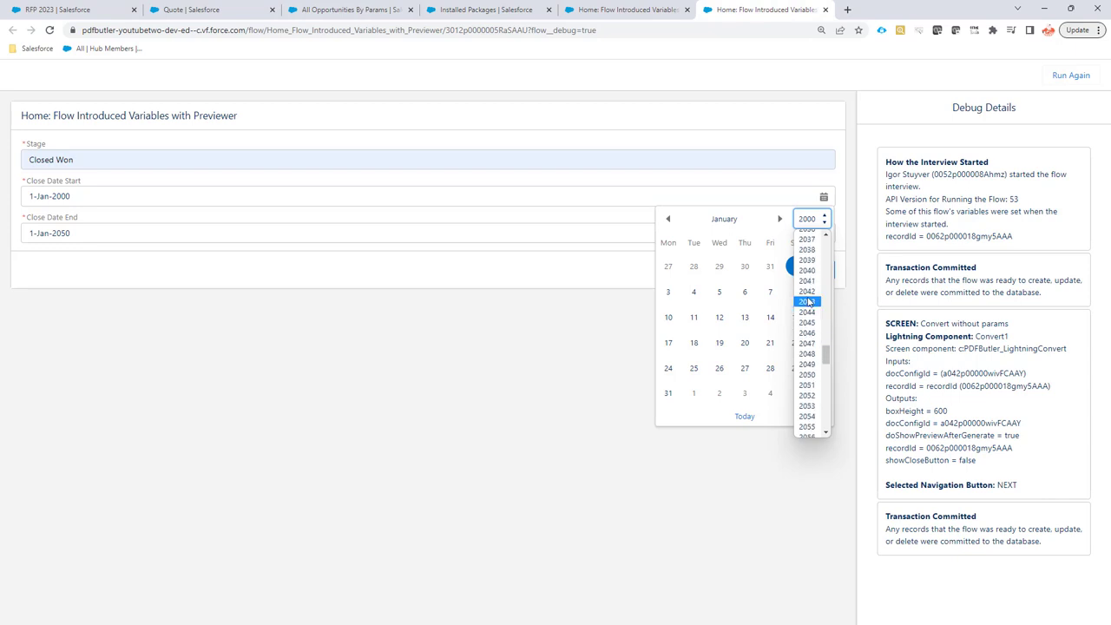
scroll(809, 301, up, 5)
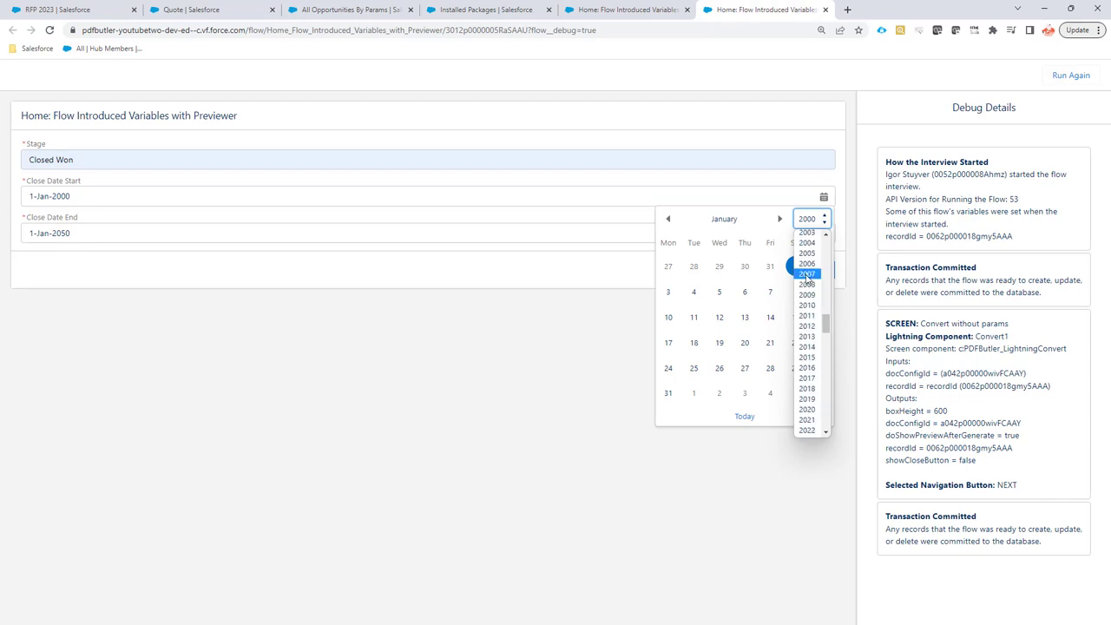
scroll(808, 276, up, 2)
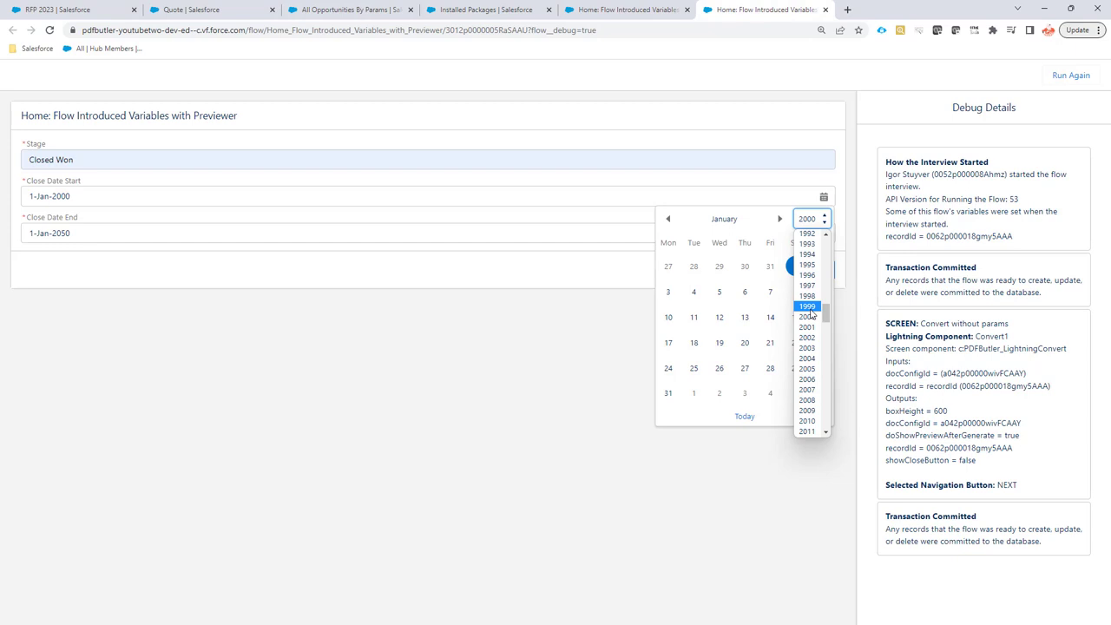
click(794, 429)
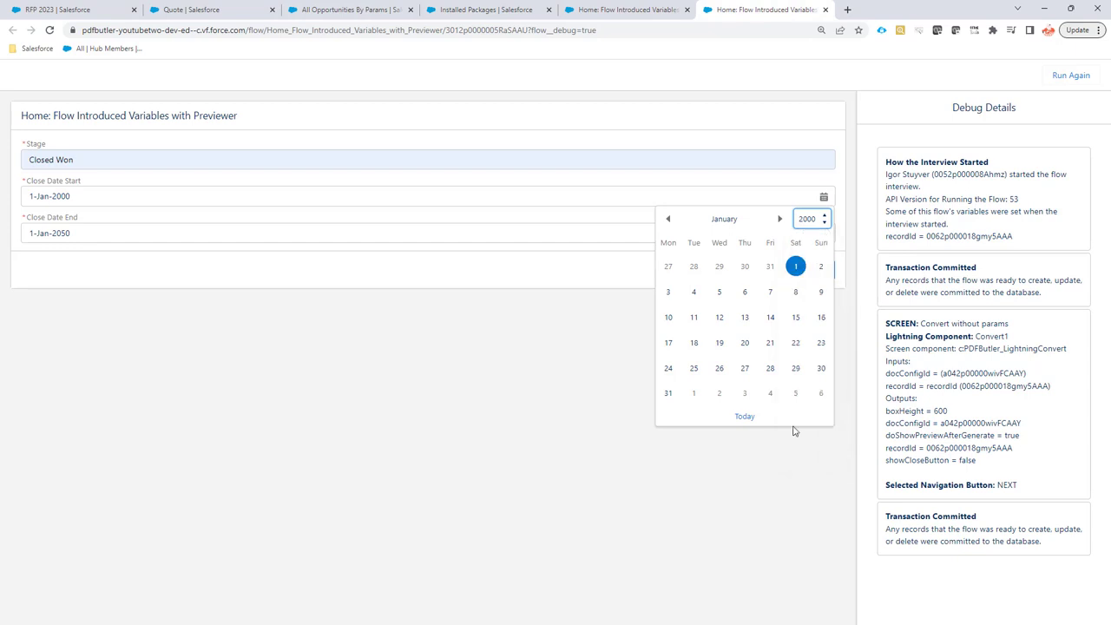
click(816, 224)
scroll(813, 348, down, 3)
click(805, 399)
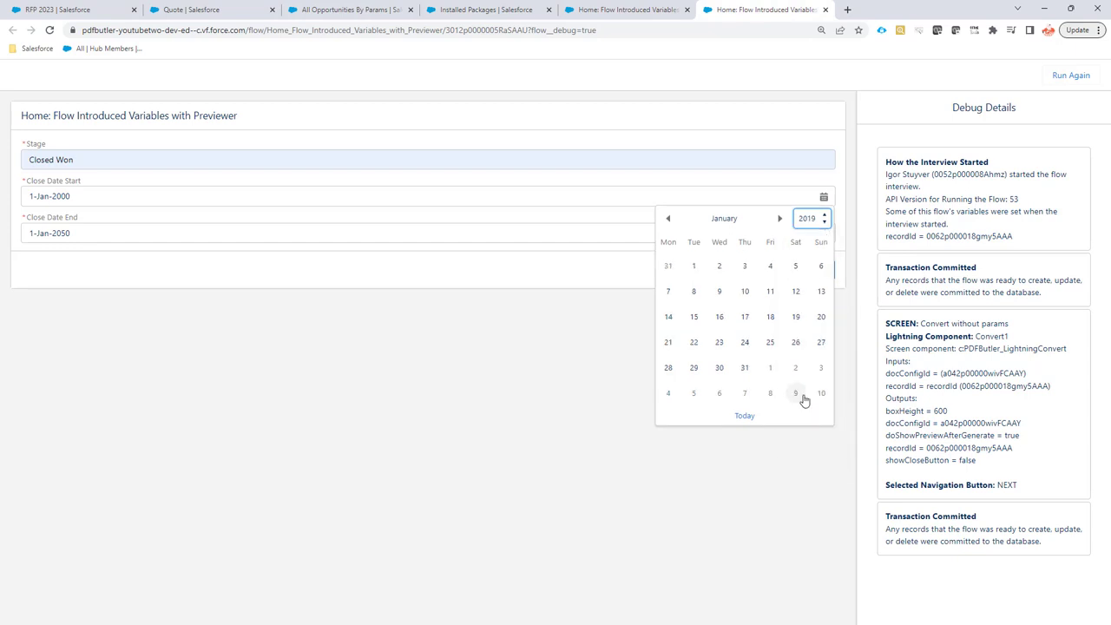
click(697, 267)
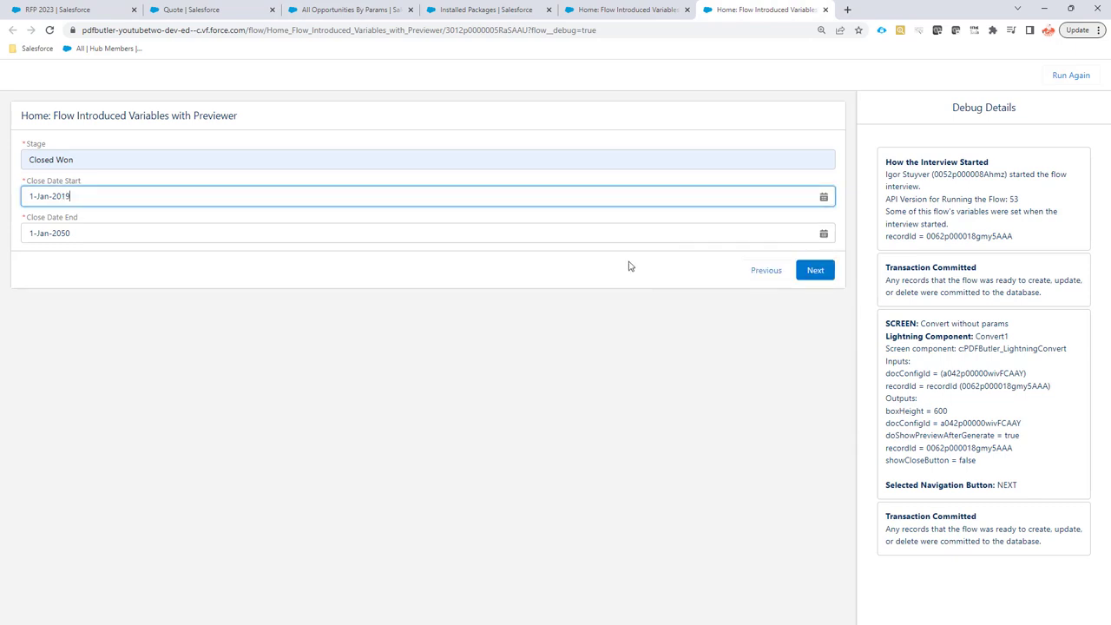
- Regenerate the PDF, view it at 100%, and glance at the All Opportunities By Params SOQL
click(818, 272)
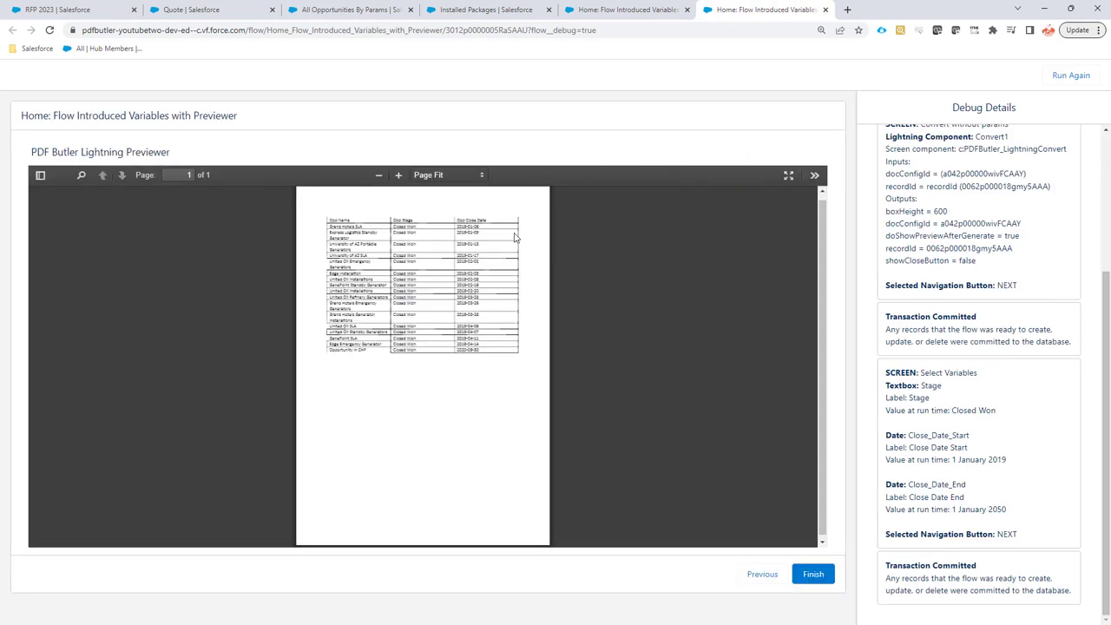
click(464, 176)
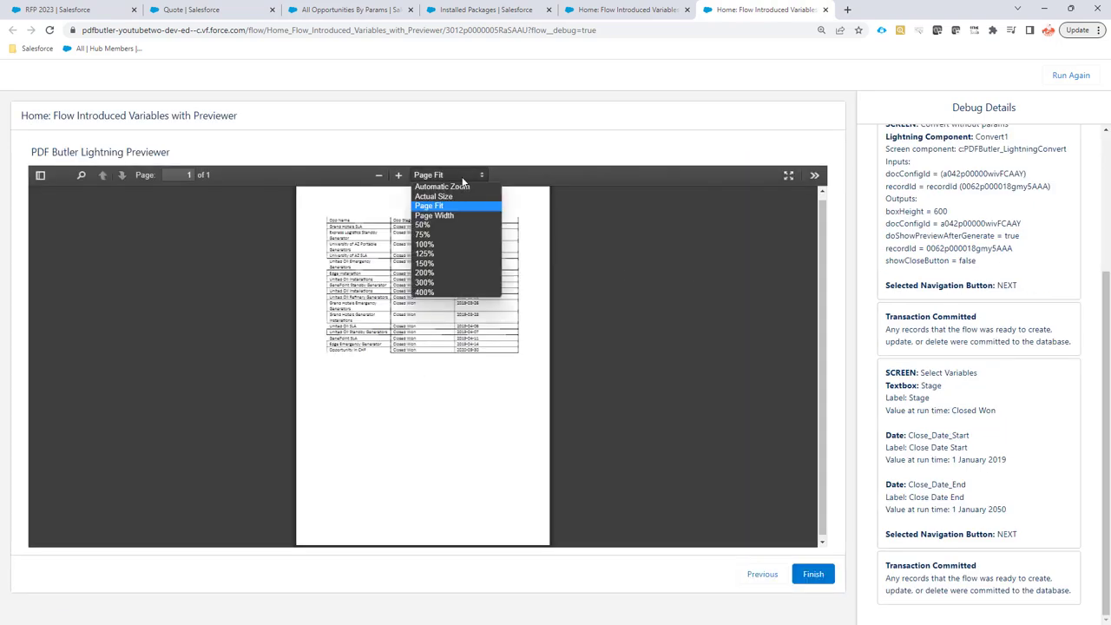
click(462, 246)
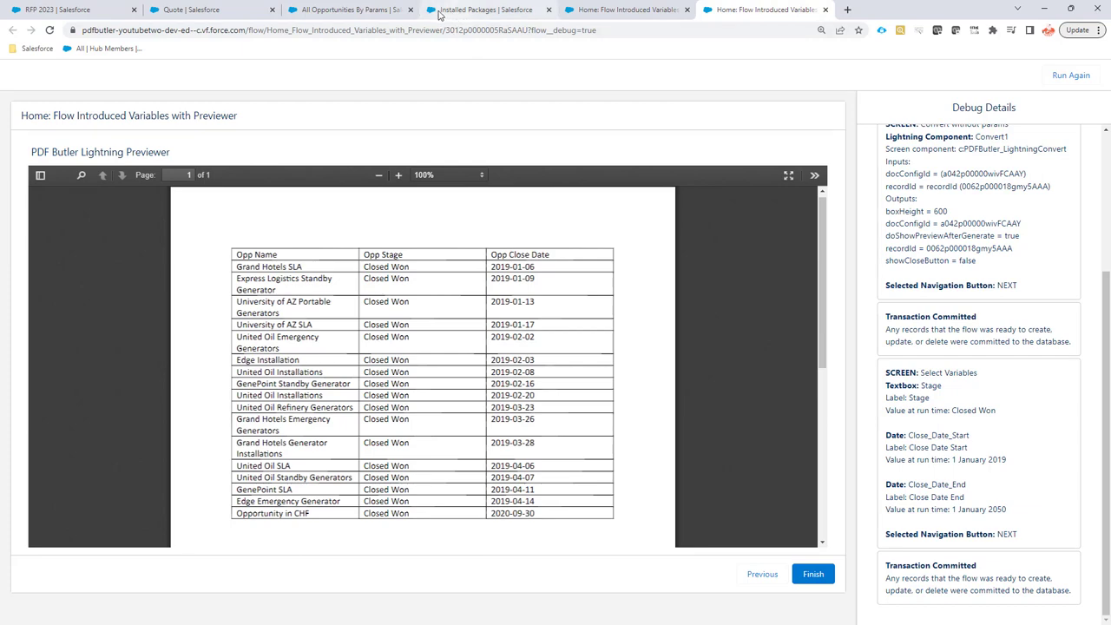
click(347, 10)
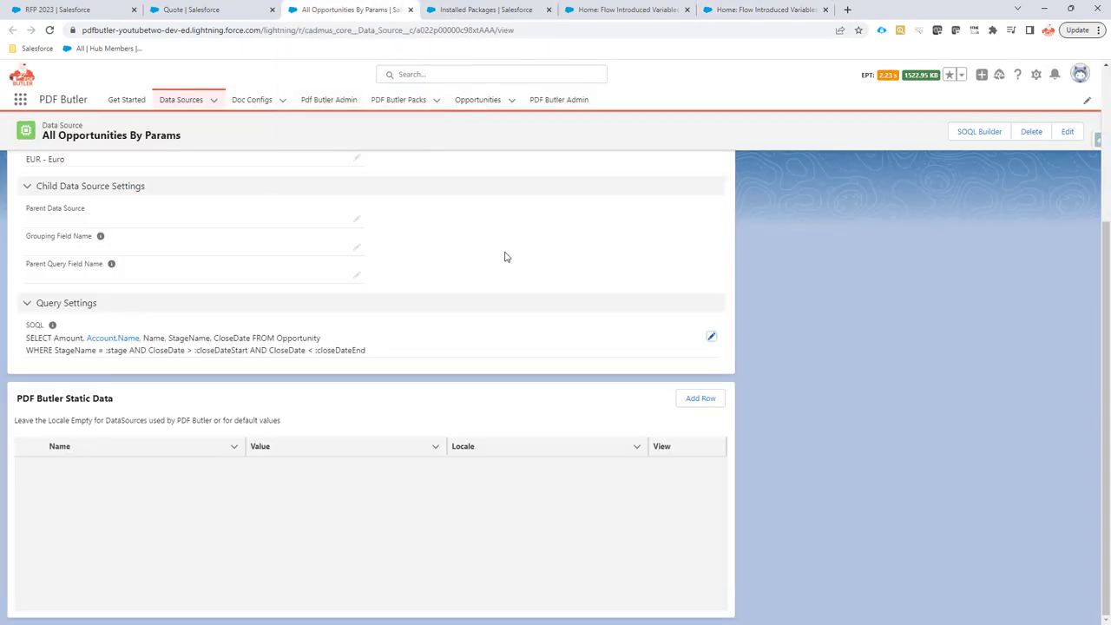
click(749, 10)
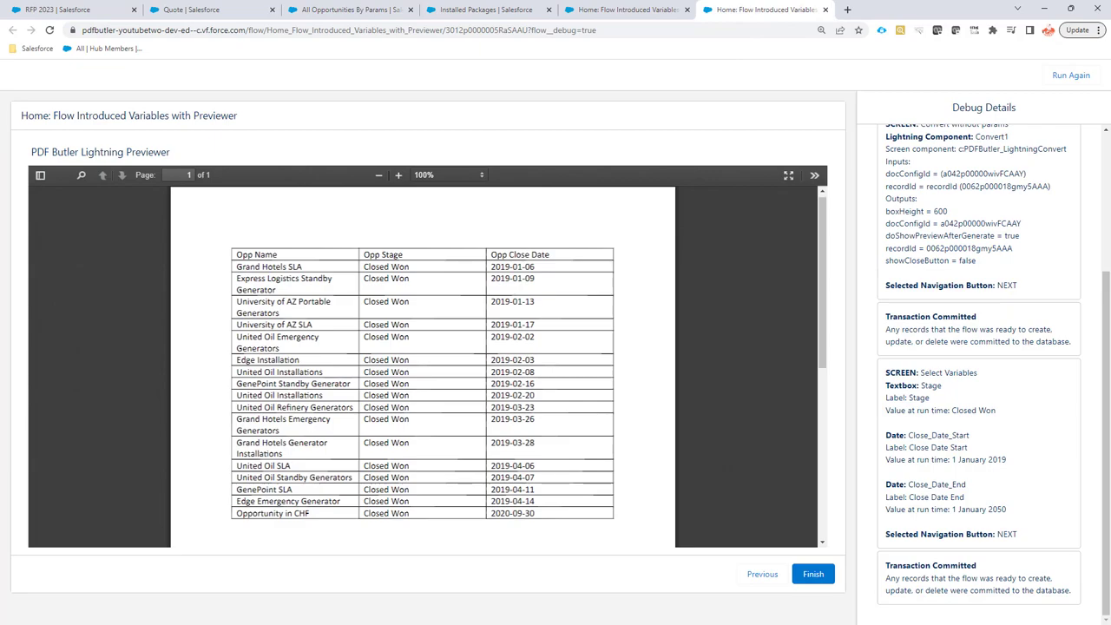